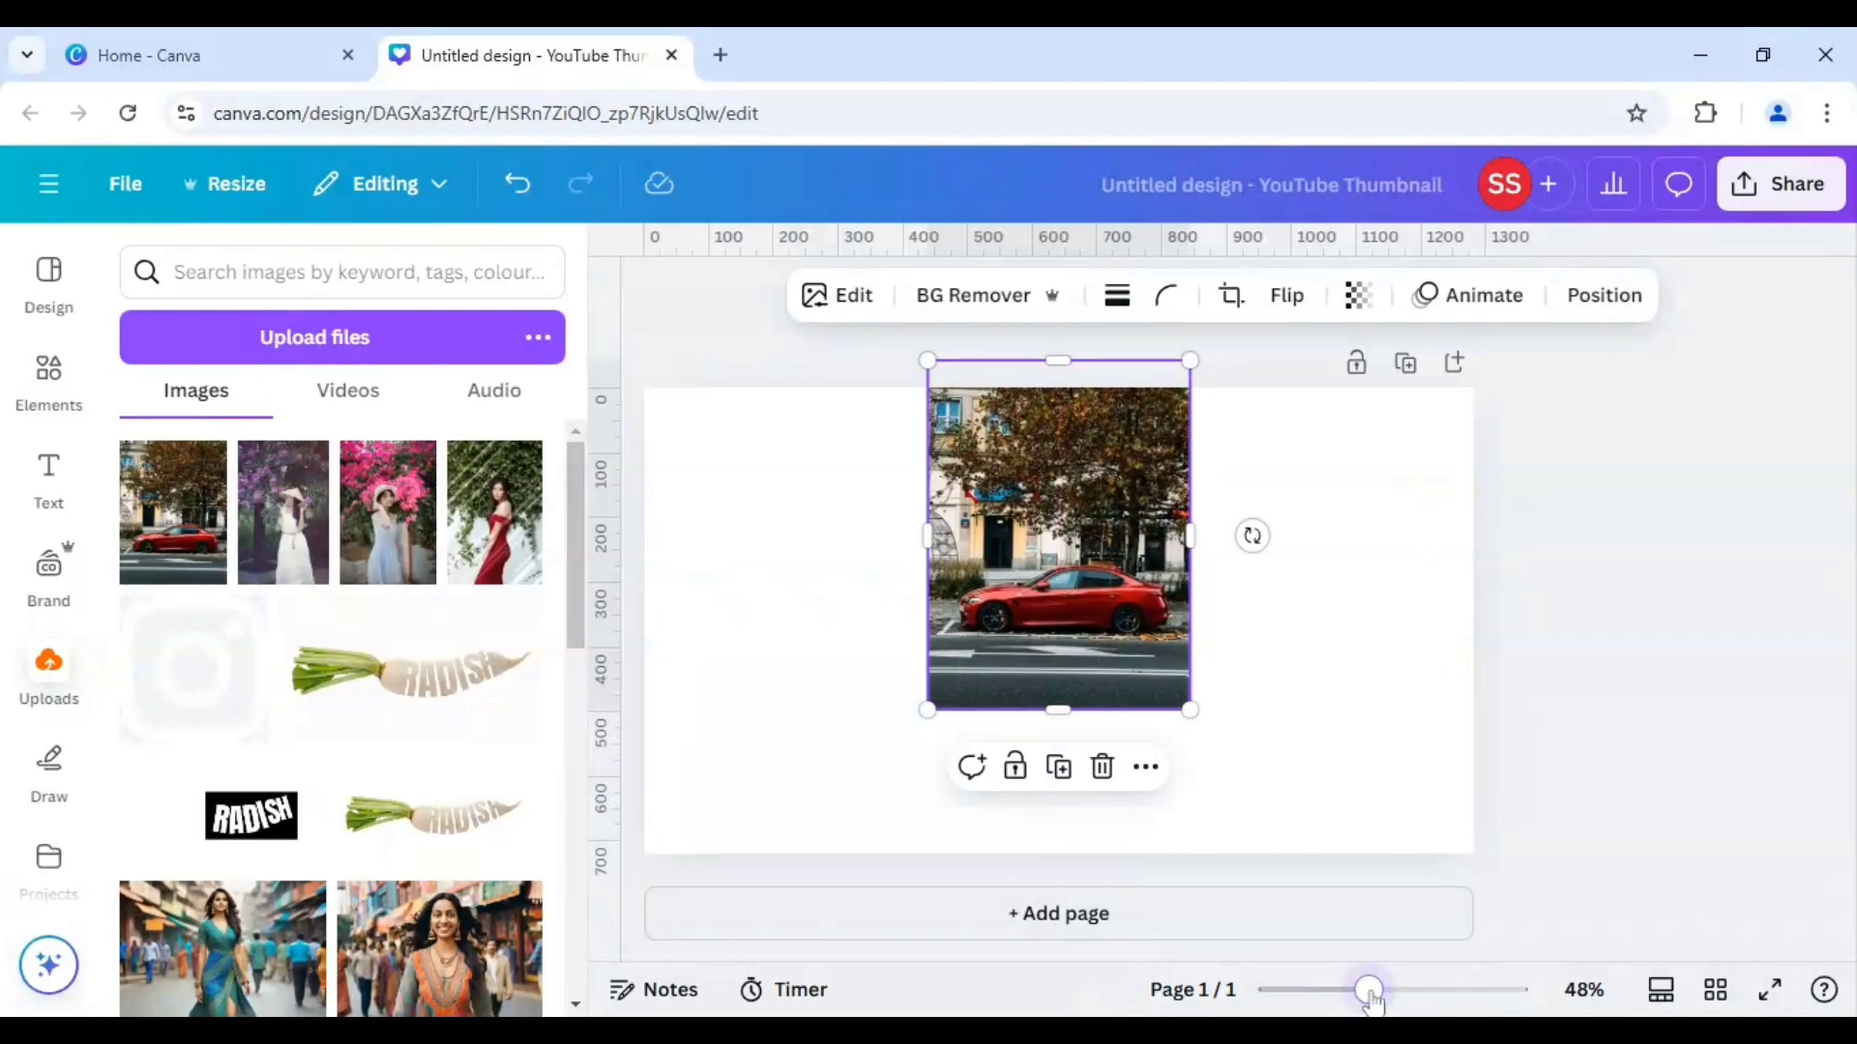
Enlarge the car photo to cover the full page width and reposition it so the whole red car shows.
{"action": "left_click_drag", "start_coordinate": [1367, 989], "coordinate": [1338, 990]}
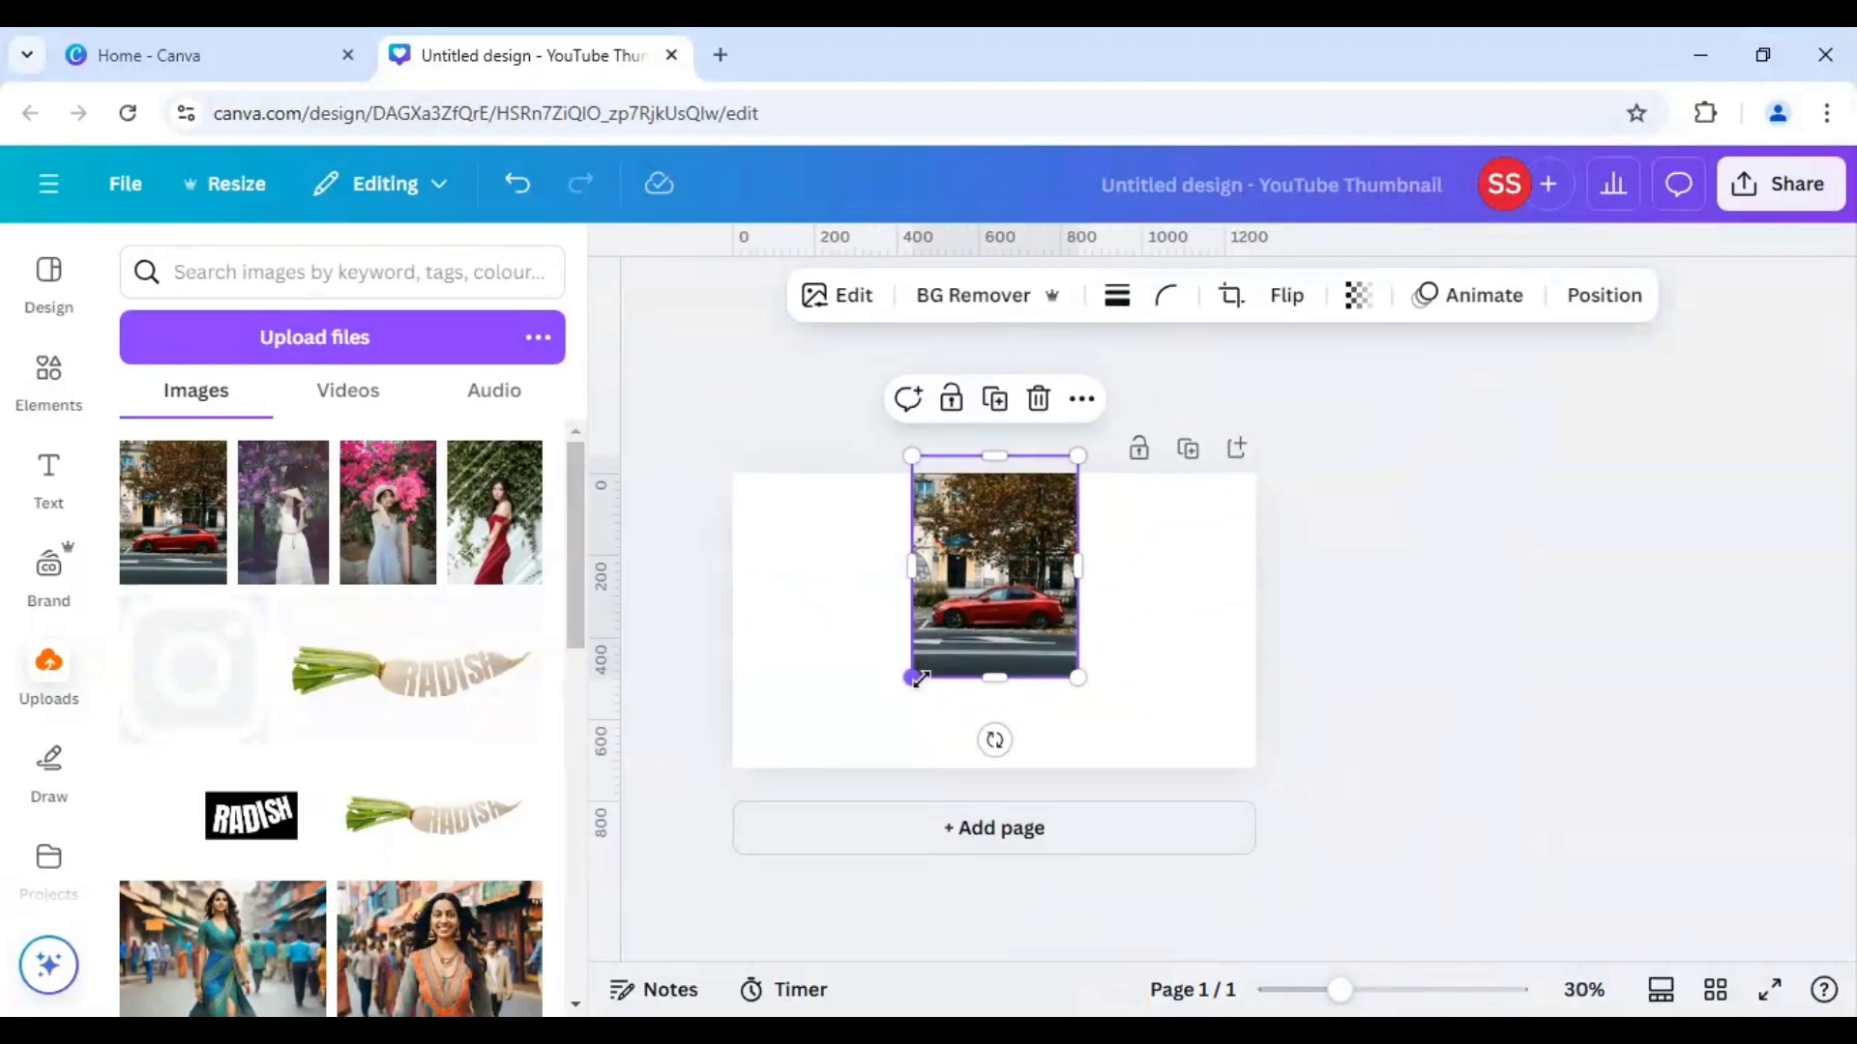
{"action": "left_click_drag", "start_coordinate": [912, 671], "coordinate": [691, 919]}
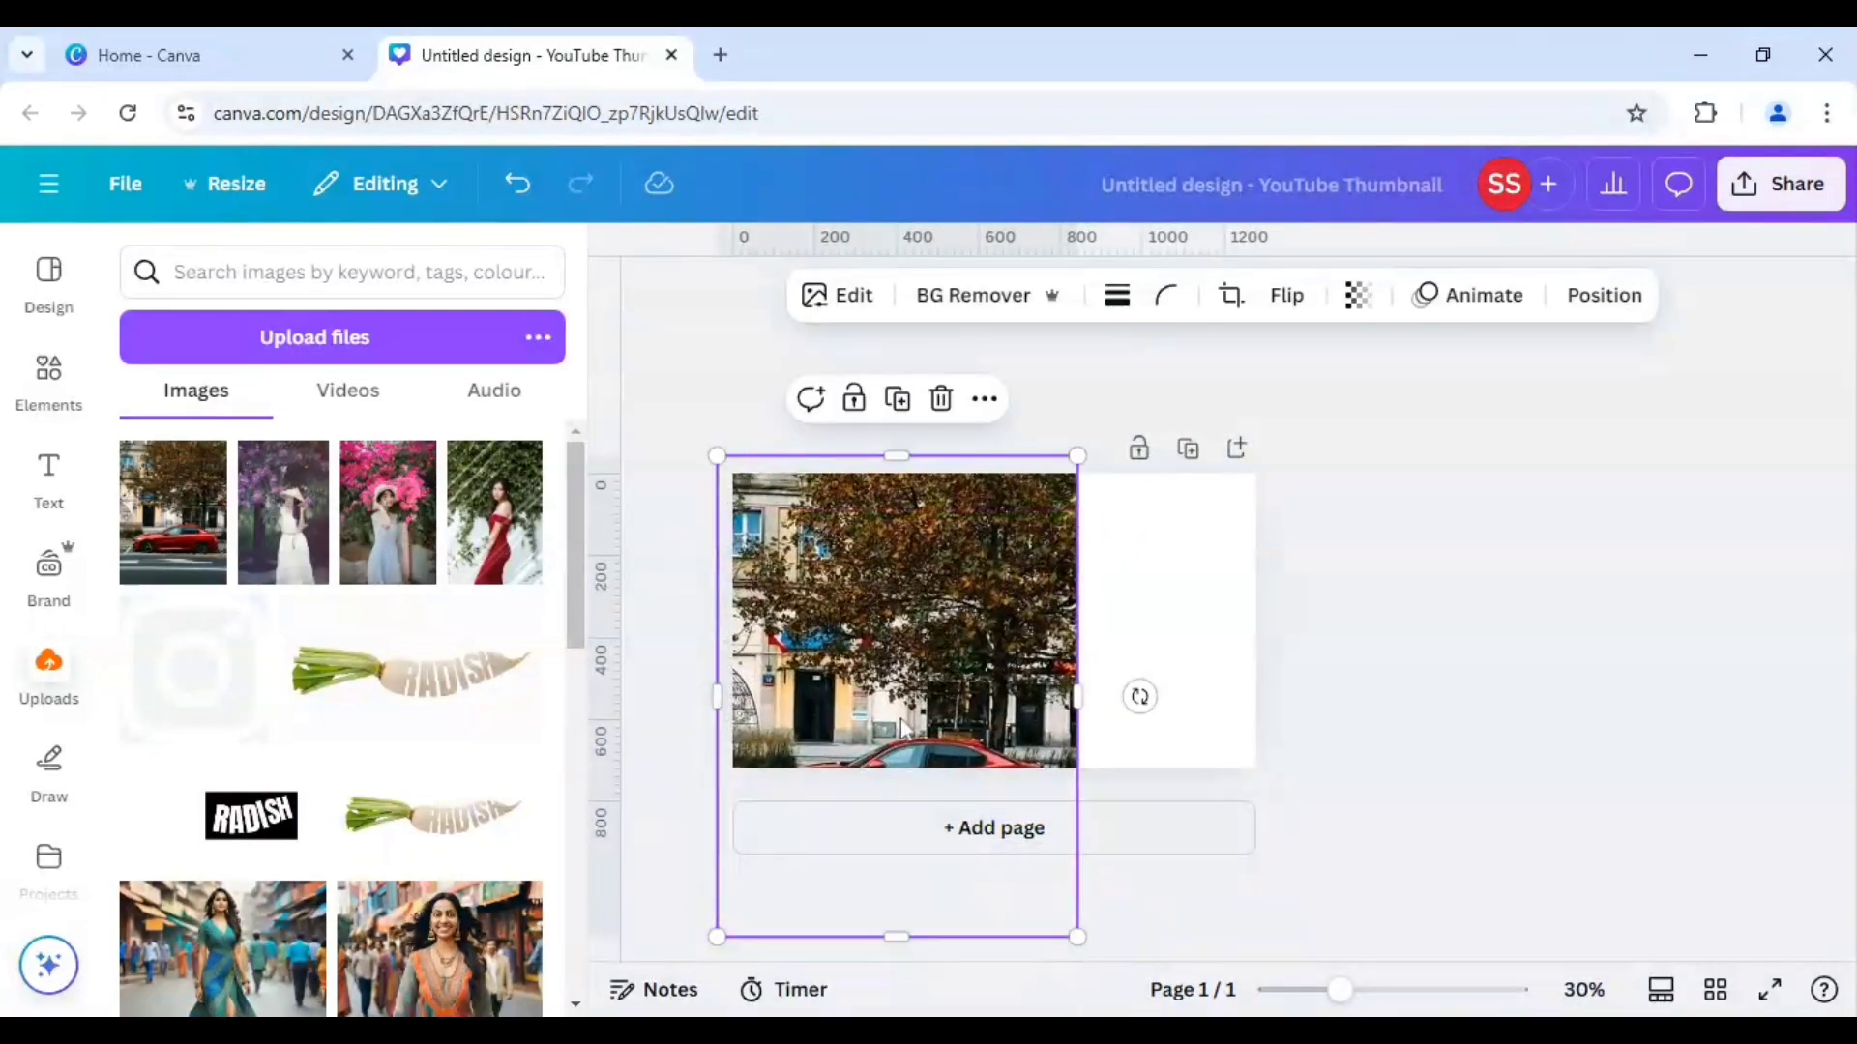
{"action": "left_click_drag", "start_coordinate": [1077, 450], "coordinate": [1404, 333]}
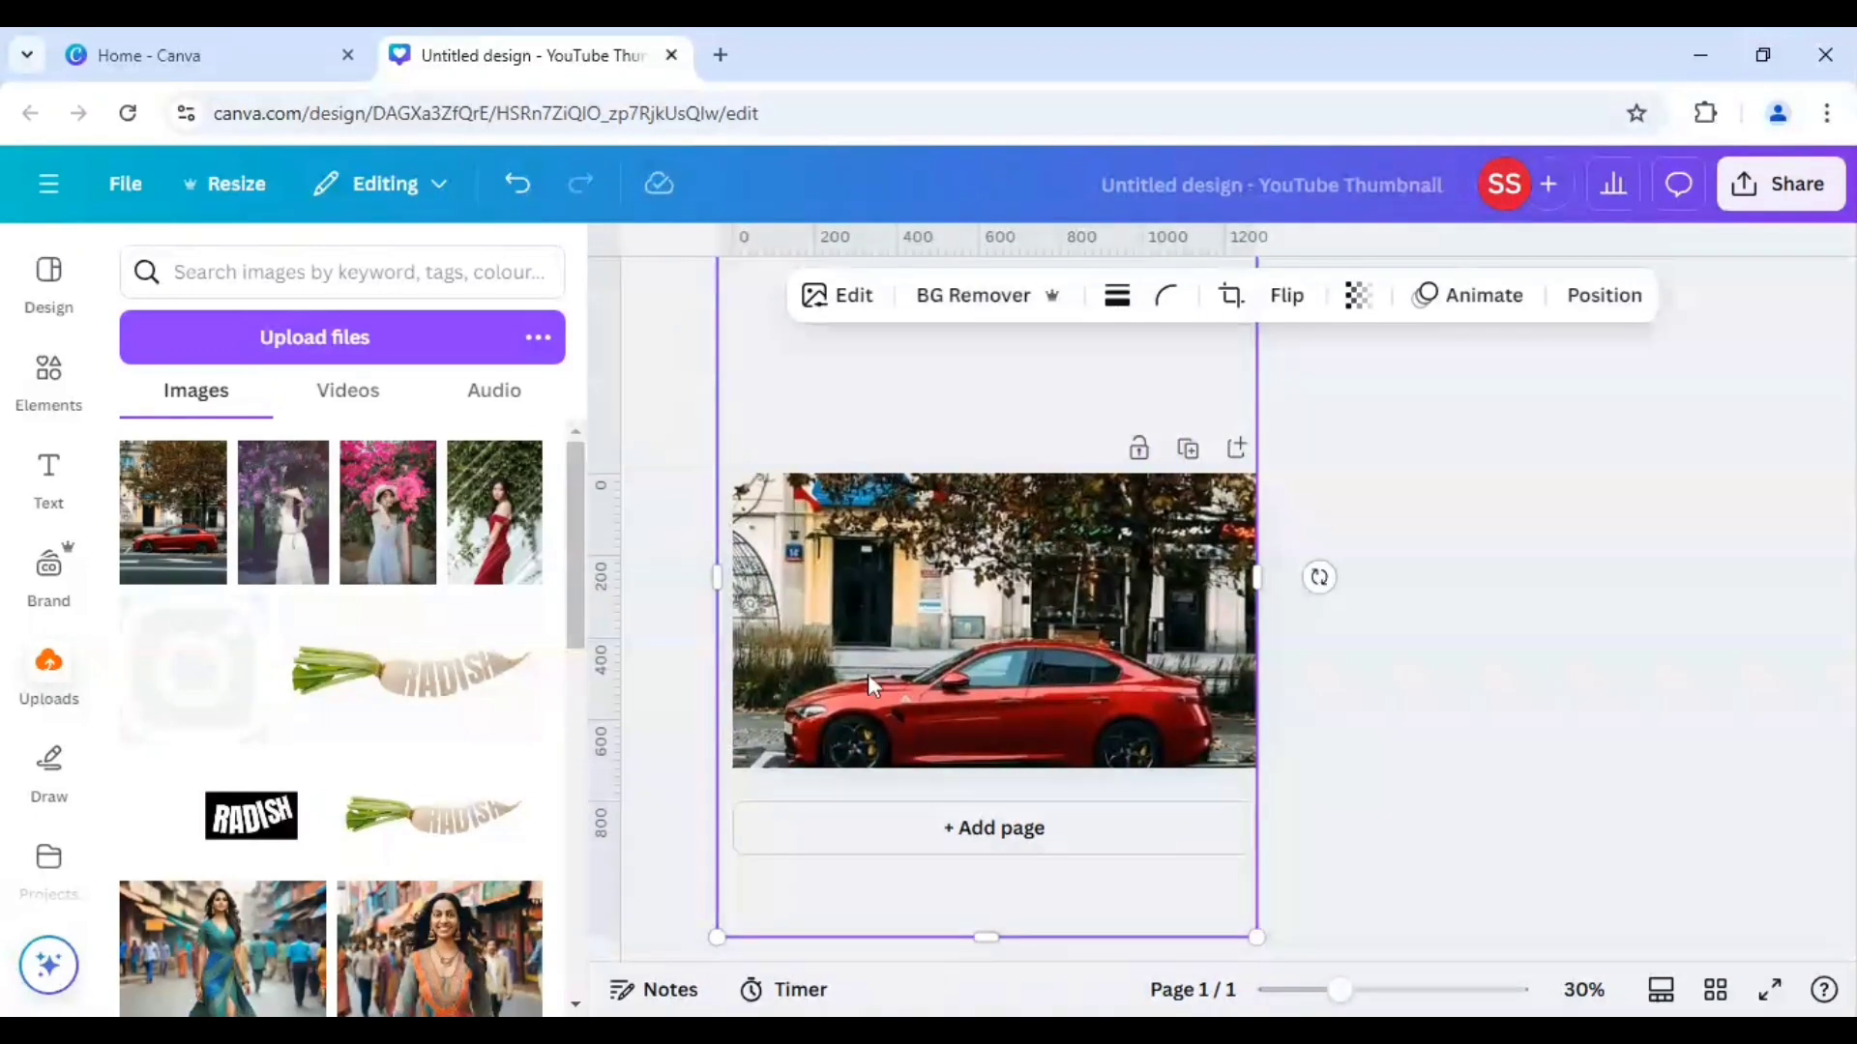
{"action": "left_click_drag", "start_coordinate": [868, 673], "coordinate": [879, 609]}
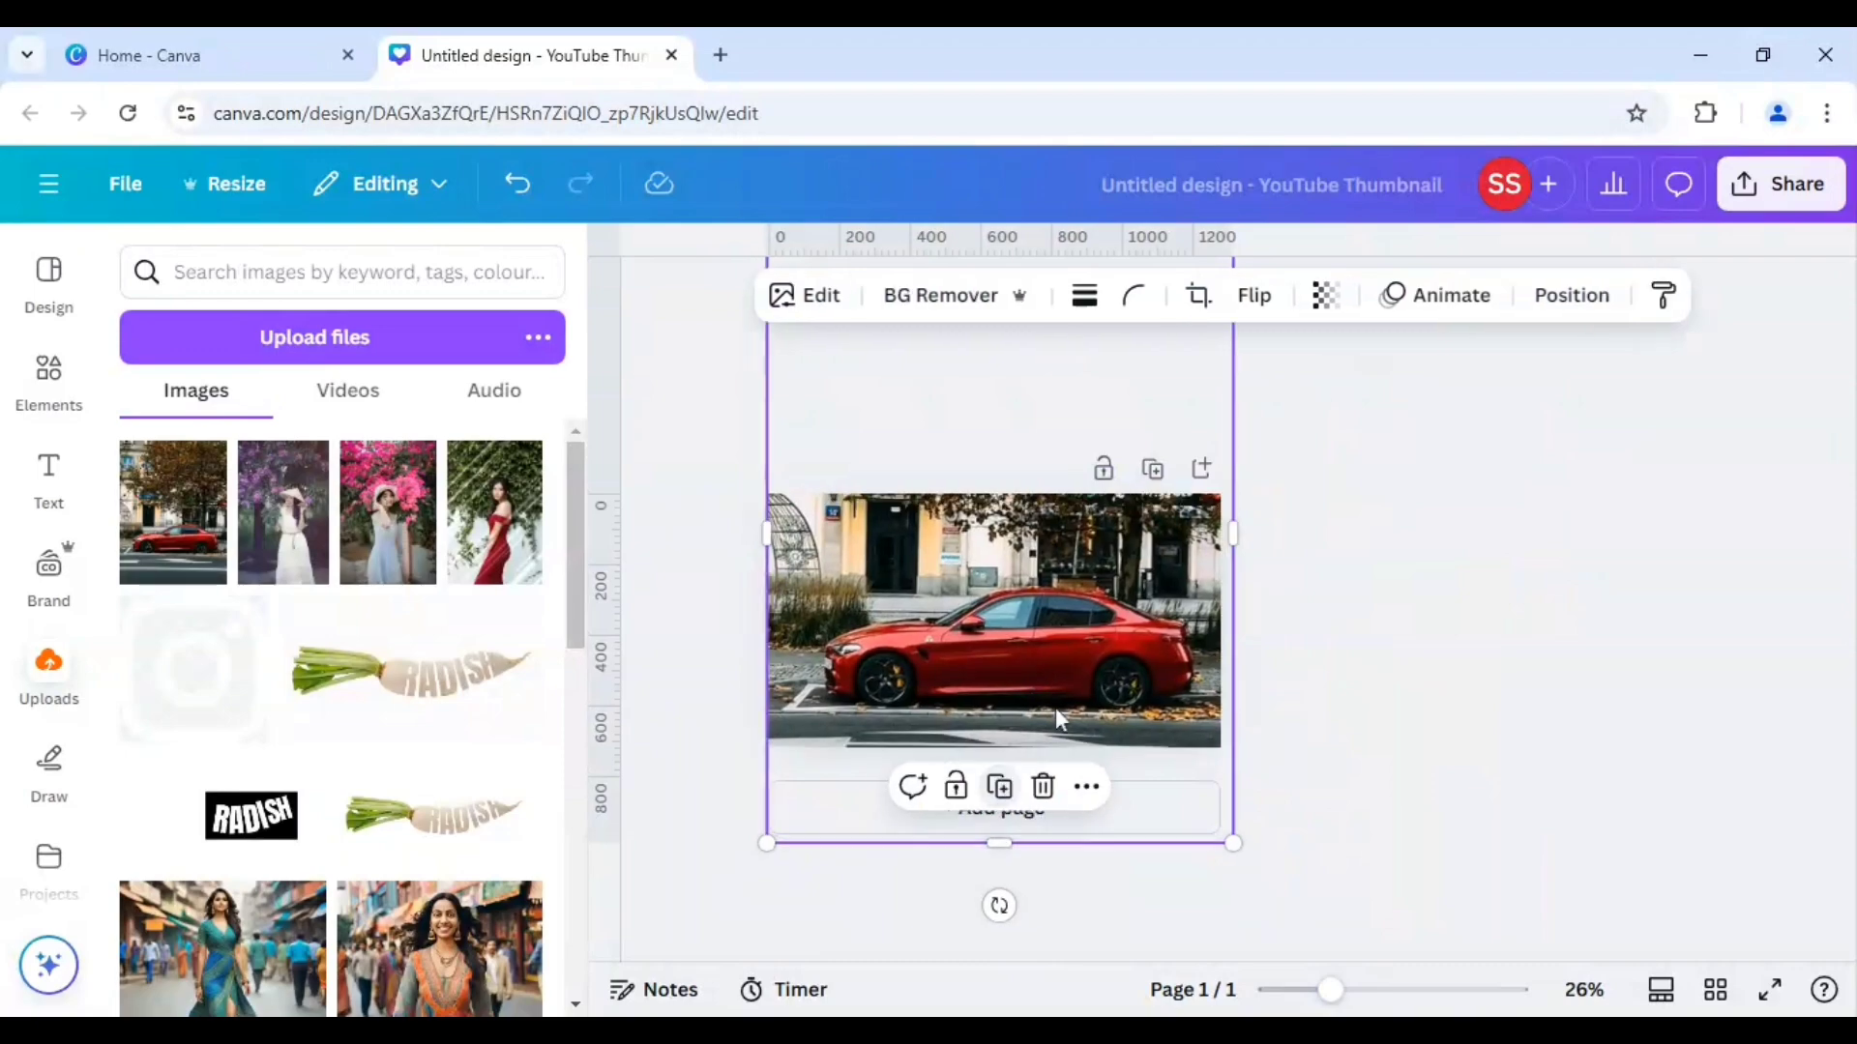
Align the duplicate car photo exactly over the original and remove the duplicate's background.
{"action": "left_click_drag", "start_coordinate": [1058, 698], "coordinate": [1051, 693]}
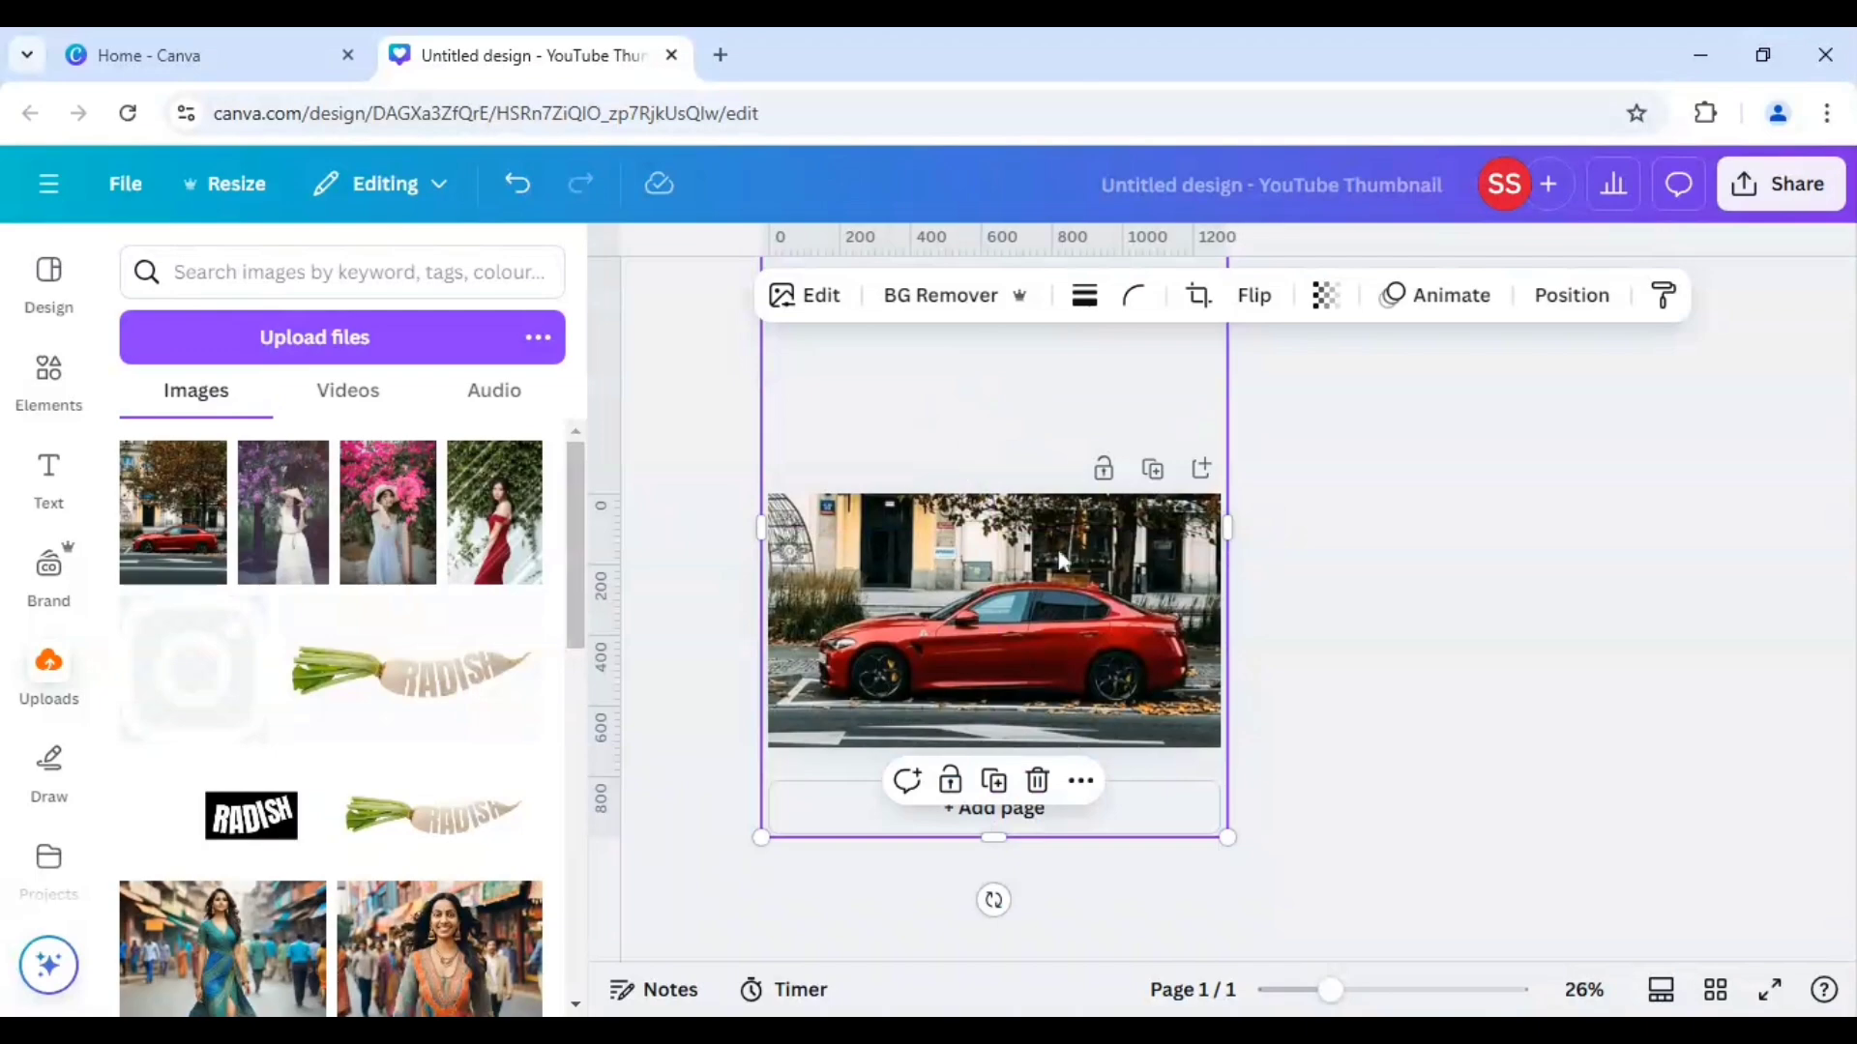
{"action": "left_click", "coordinate": [958, 302]}
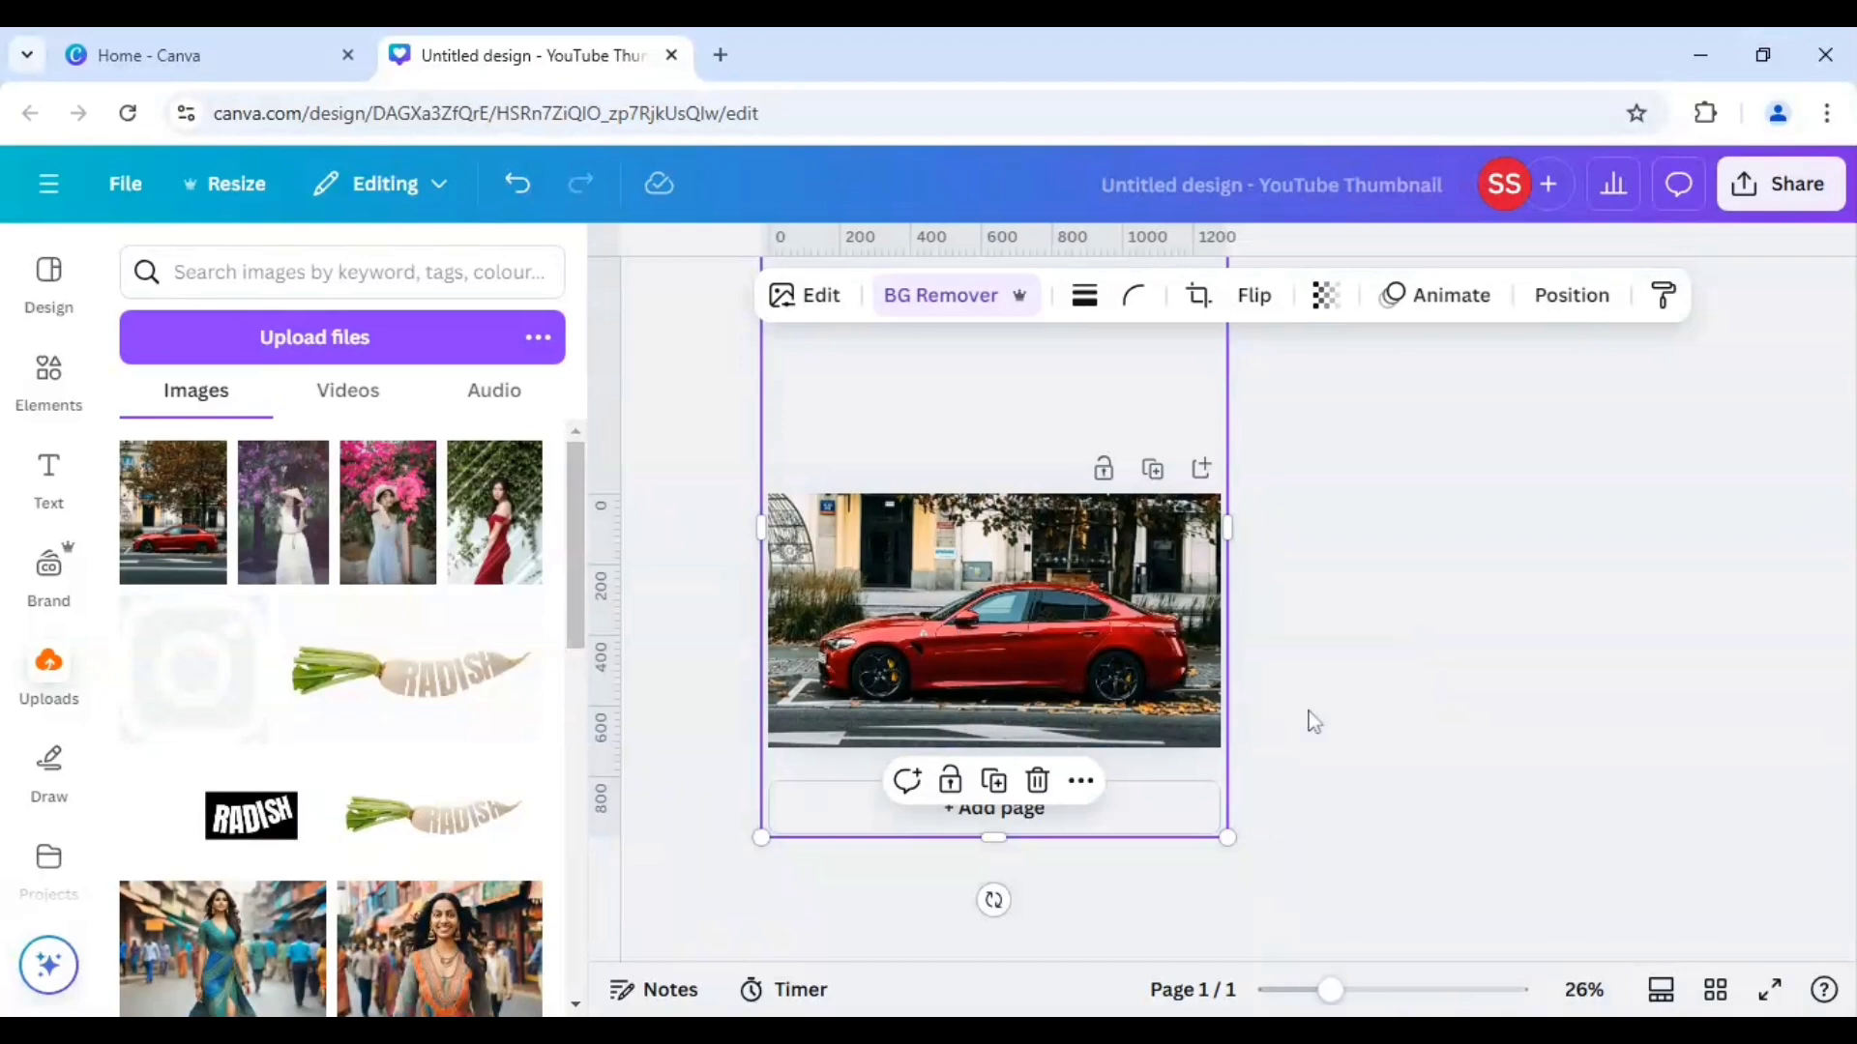
Crop the top and bottom of the duplicate photo to a band just around the car.
{"action": "left_click_drag", "start_coordinate": [1331, 990], "coordinate": [1303, 991]}
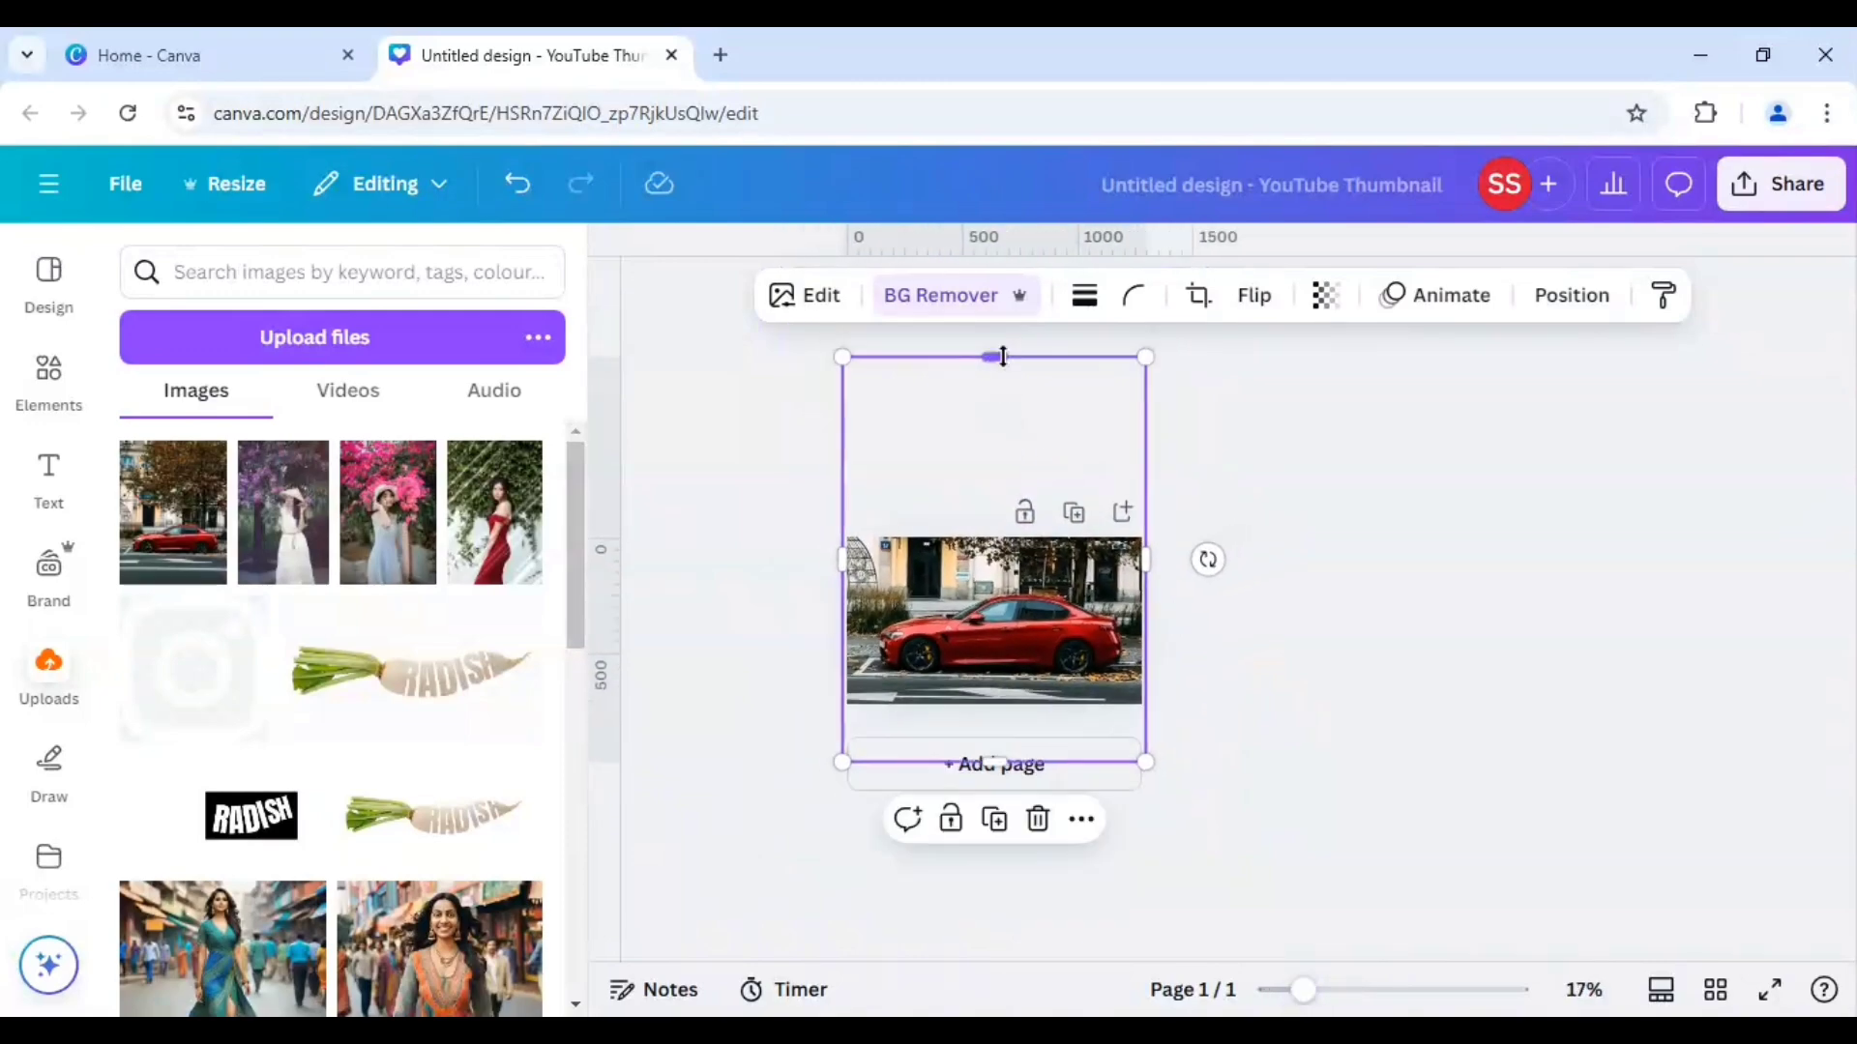
{"action": "left_click_drag", "start_coordinate": [1003, 357], "coordinate": [1006, 577]}
{"action": "left_click_drag", "start_coordinate": [995, 761], "coordinate": [1005, 695]}
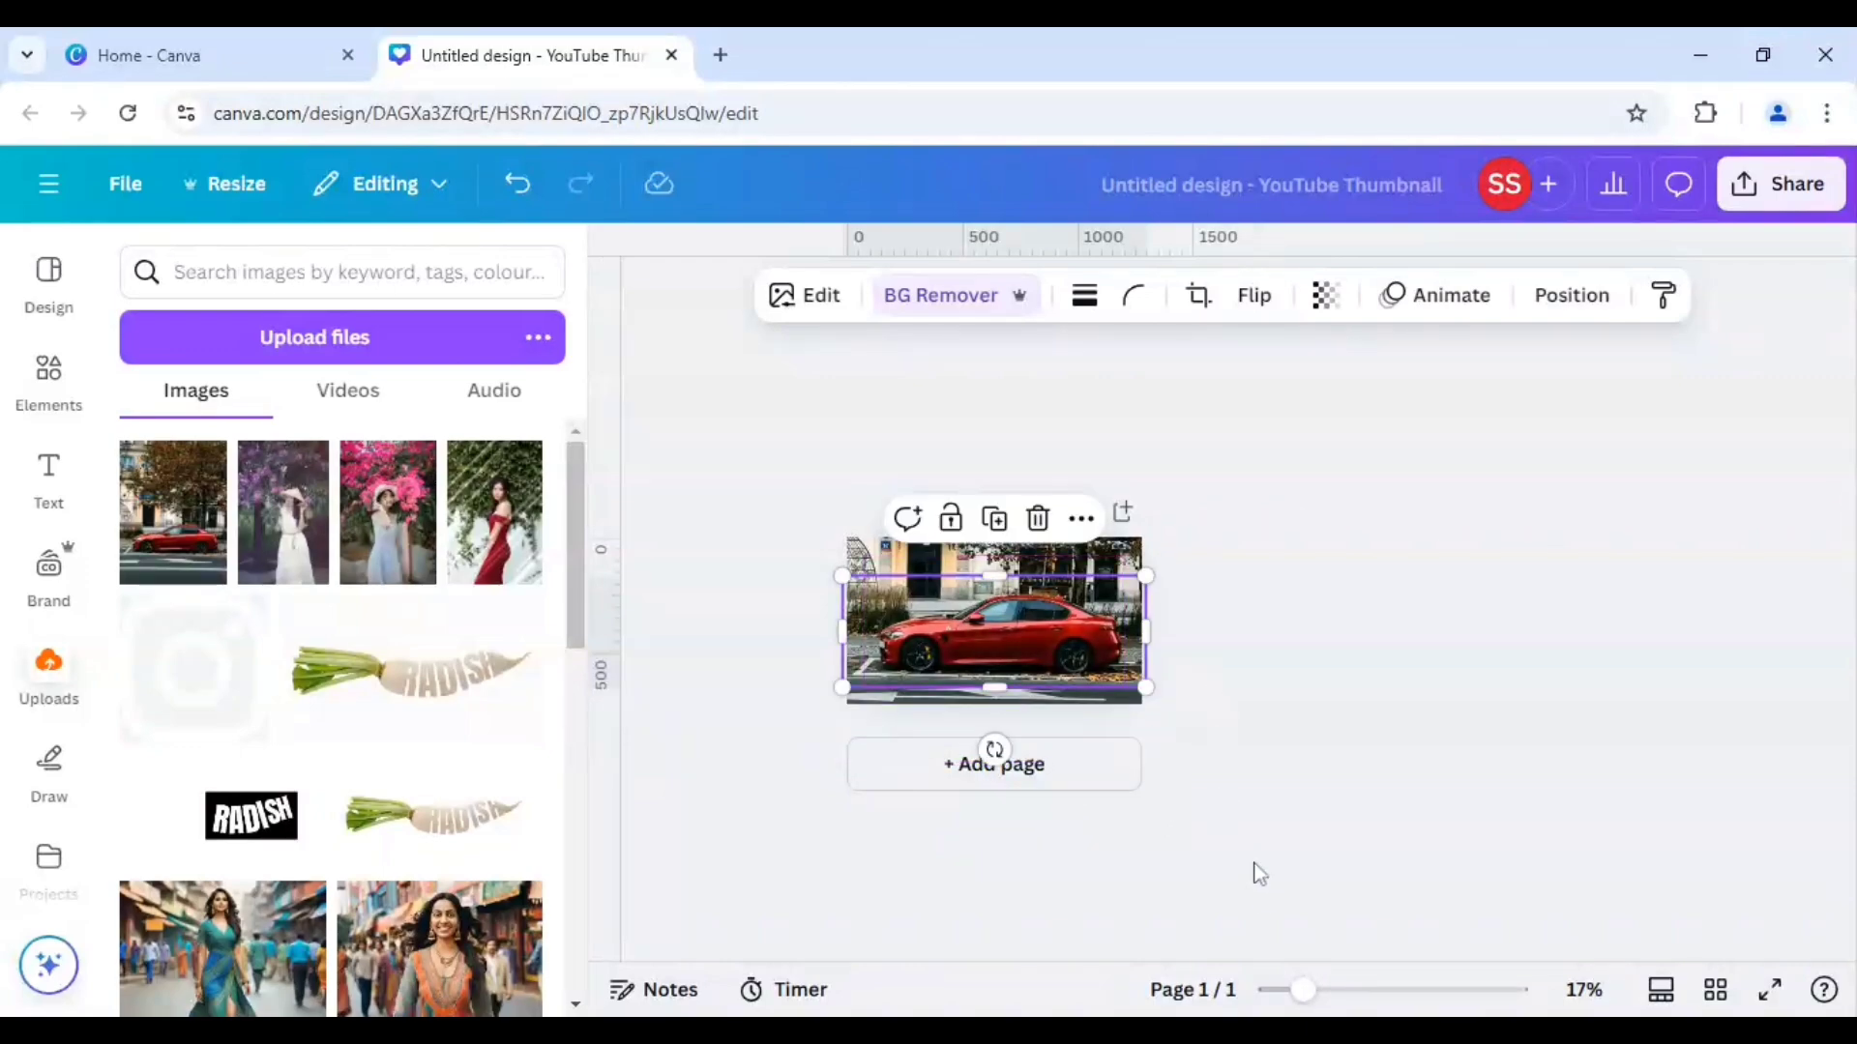
In the car cutout's image adjustments, choose the red colour under Colour edit and set its hue to -20.
{"action": "left_click_drag", "start_coordinate": [1302, 989], "coordinate": [1355, 991]}
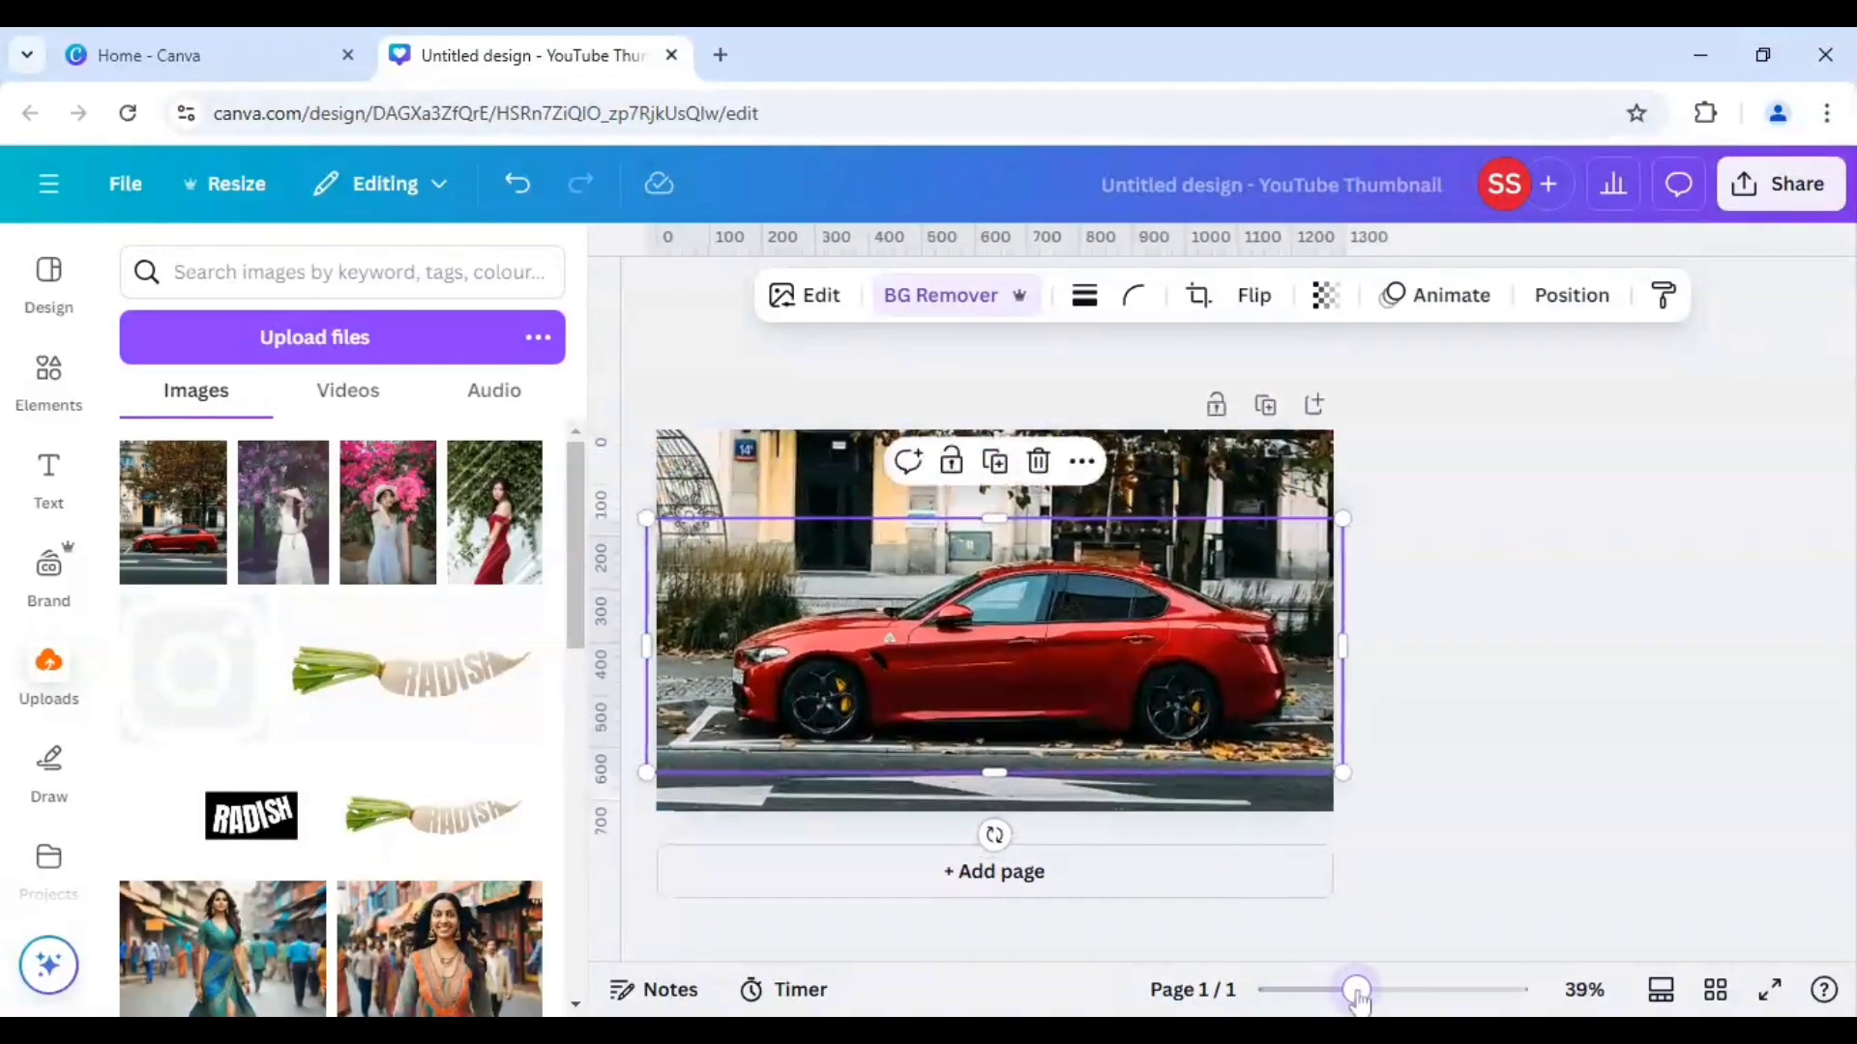
{"action": "left_click", "coordinate": [803, 298]}
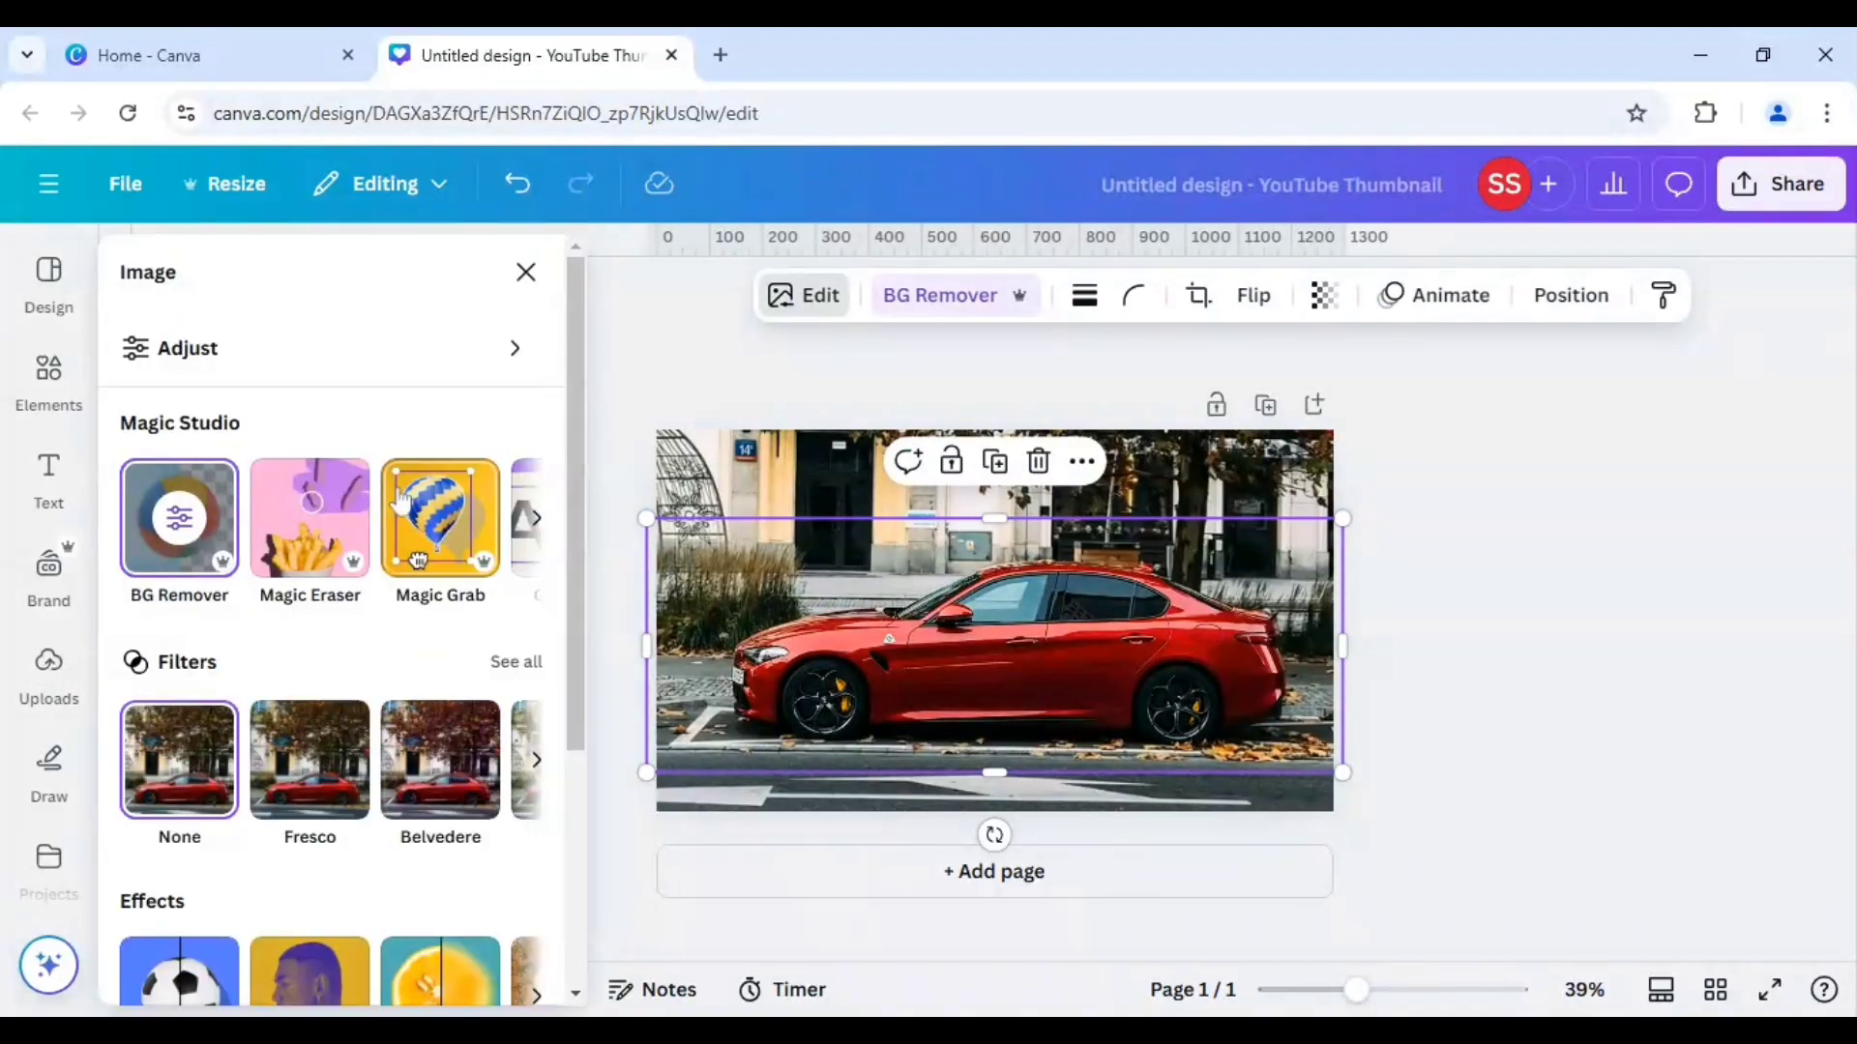
{"action": "left_click", "coordinate": [377, 366]}
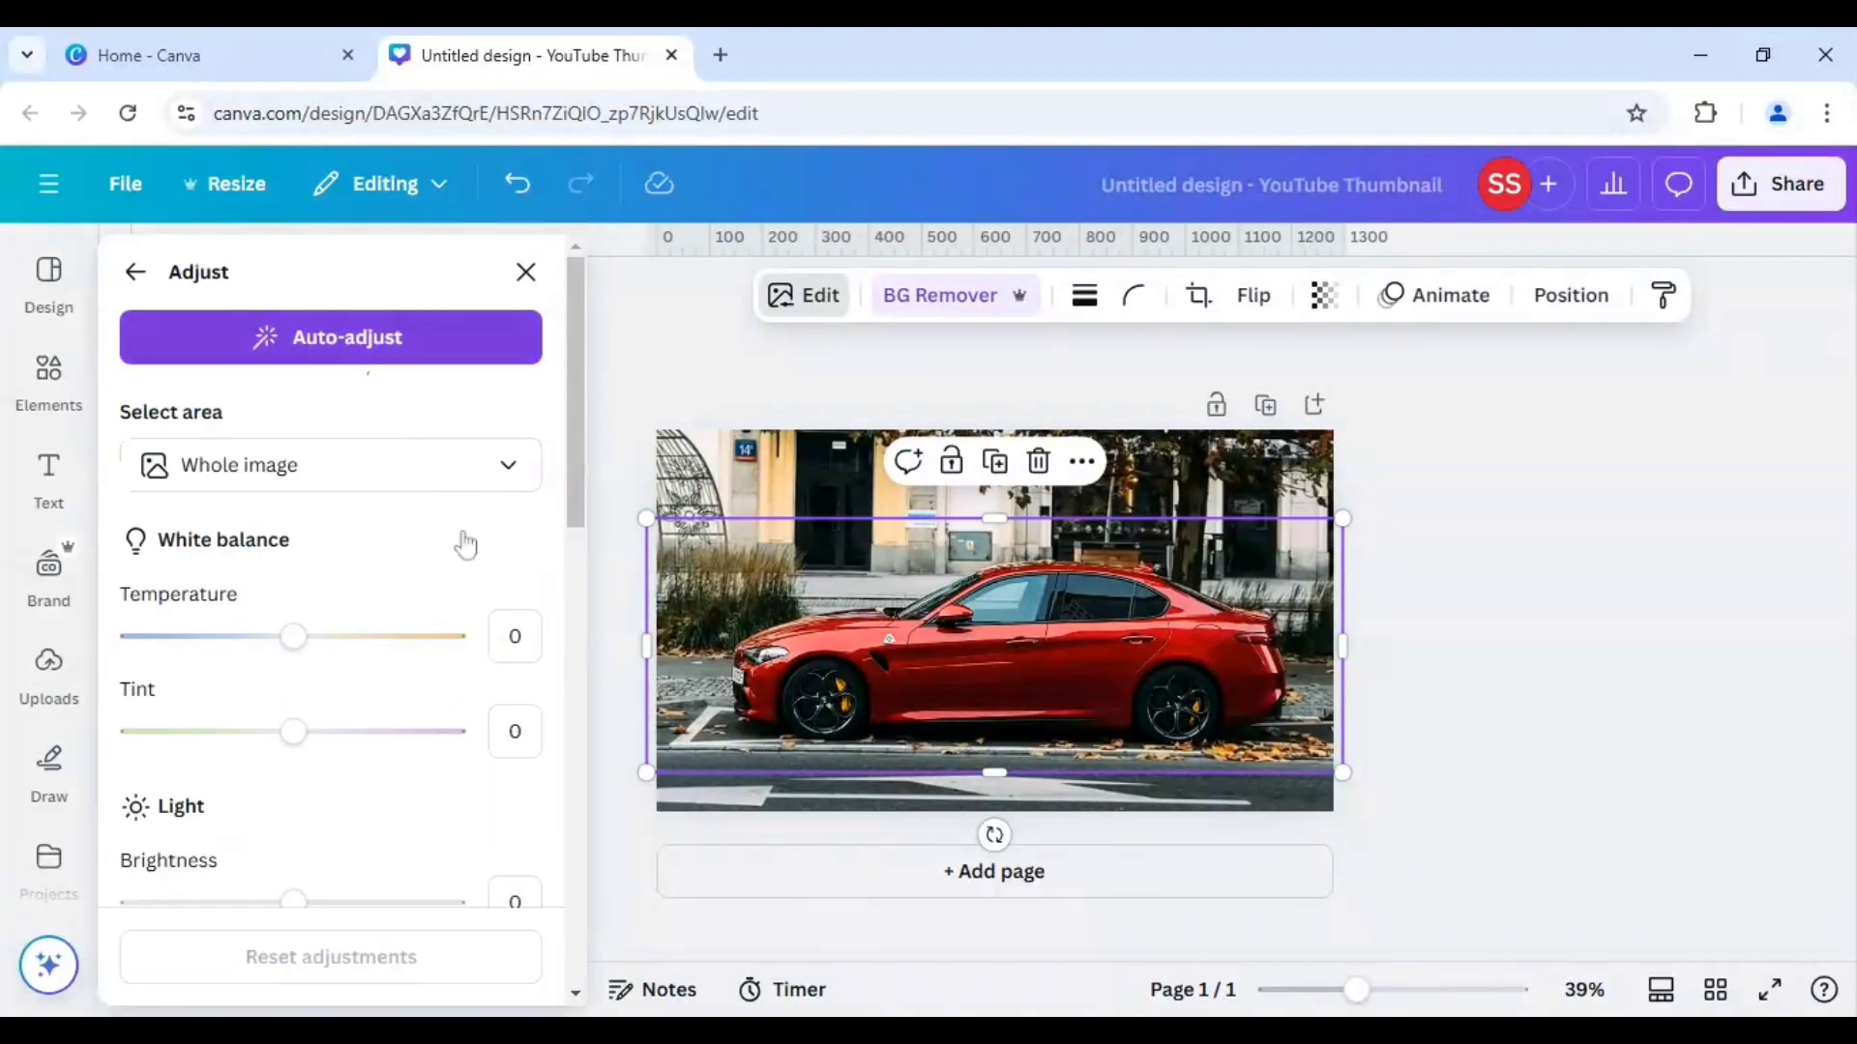
{"action": "scroll", "coordinate": [472, 555], "scroll_direction": "down", "scroll_amount": 5}
{"action": "scroll", "coordinate": [472, 555], "scroll_direction": "down", "scroll_amount": 5}
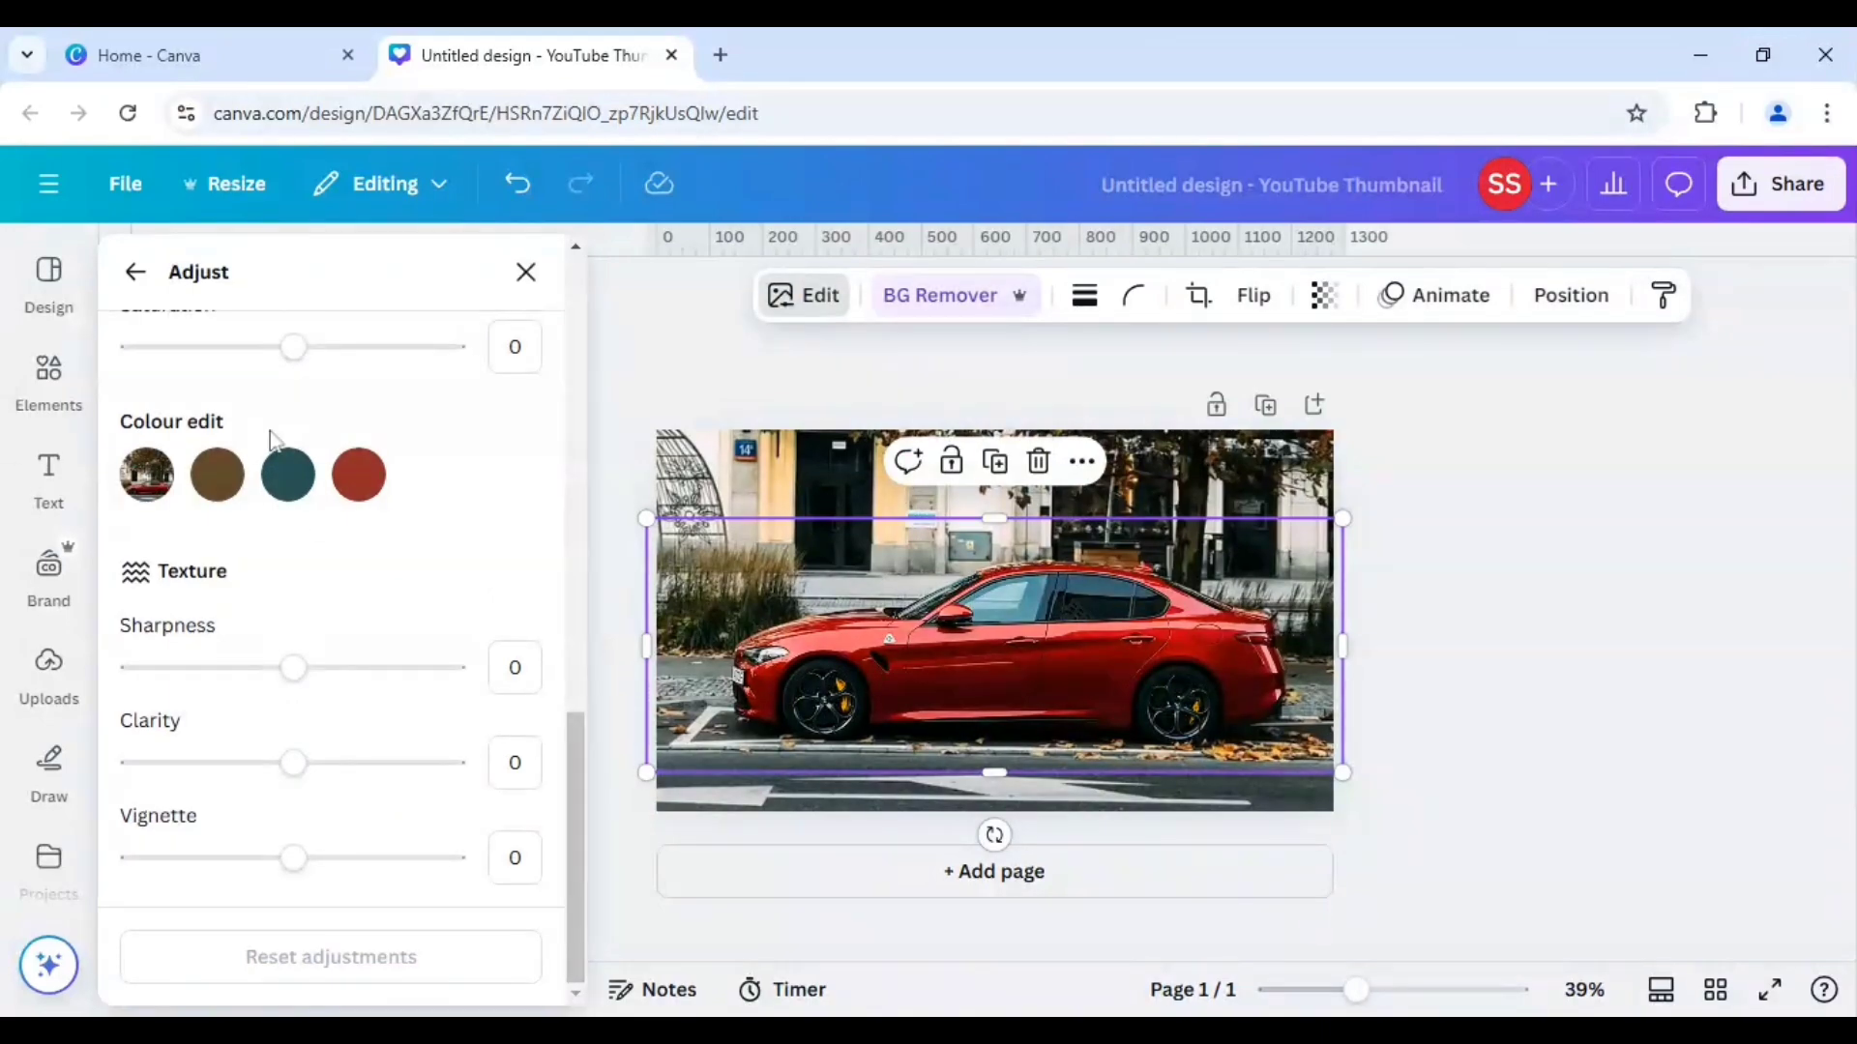
{"action": "left_click", "coordinate": [361, 478]}
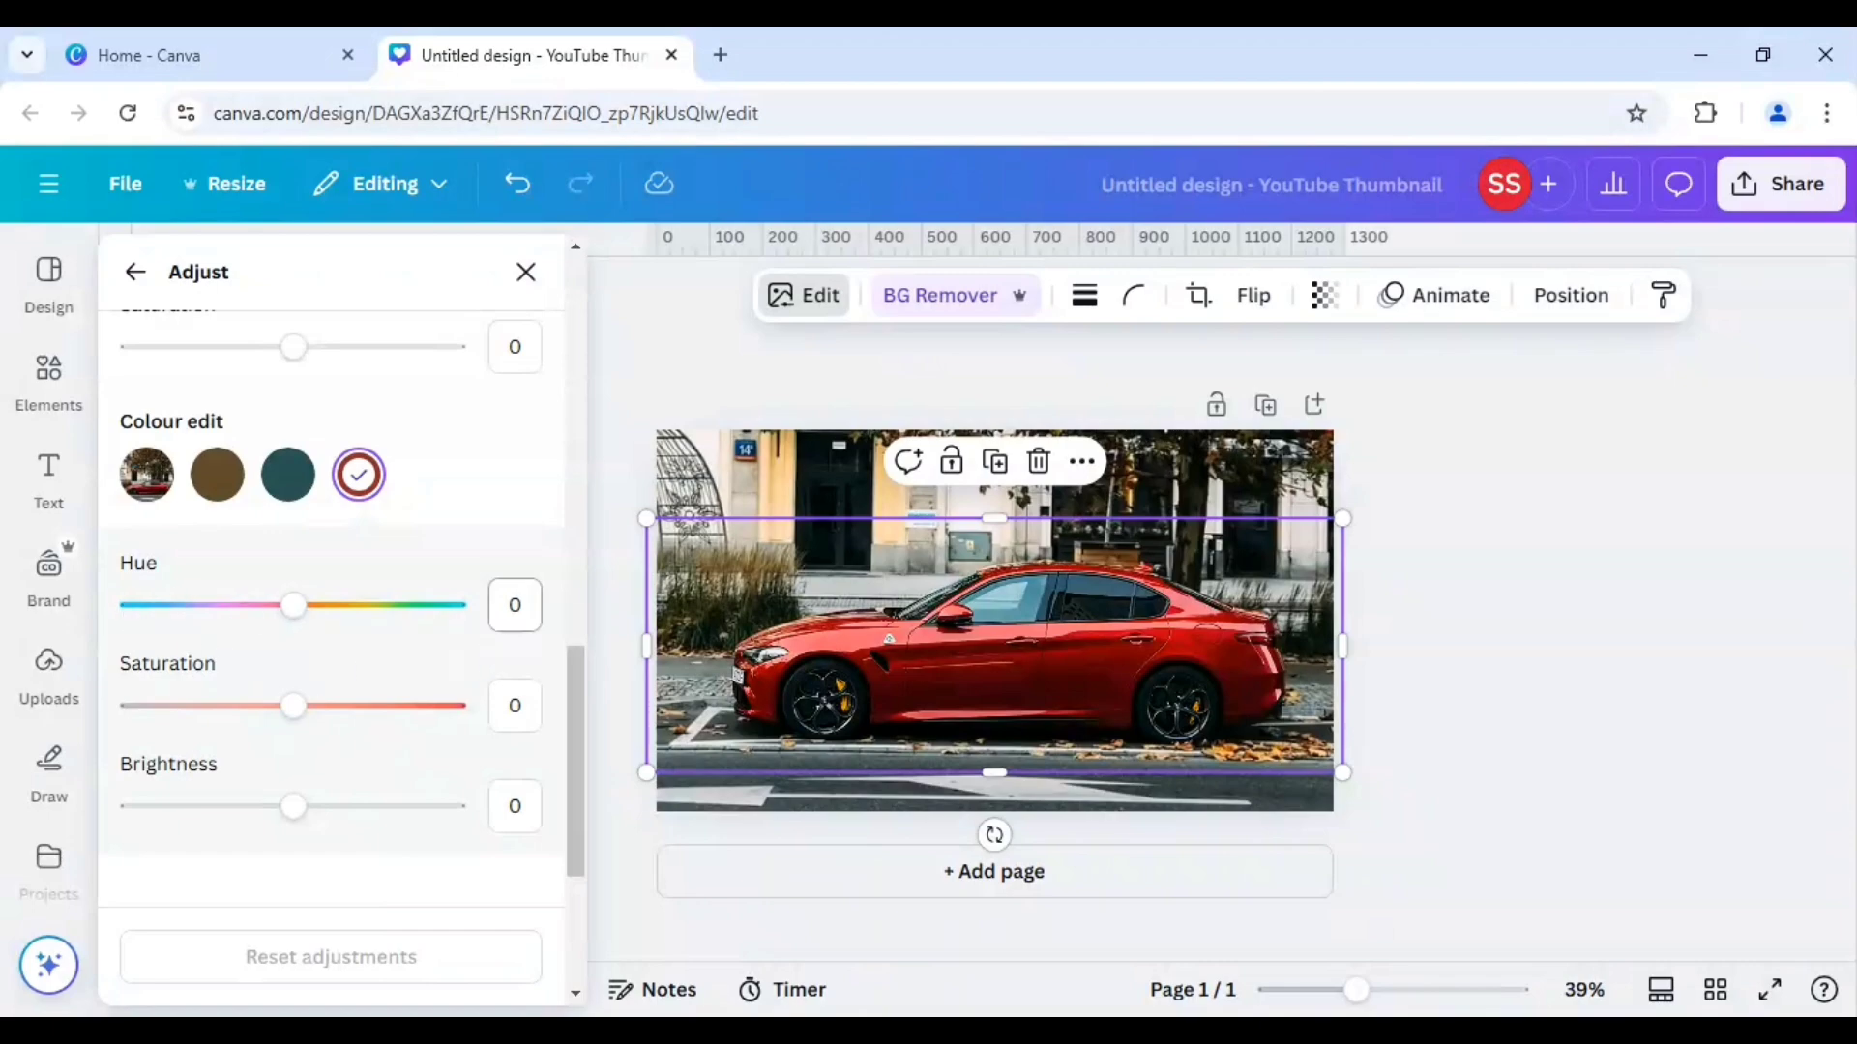
{"action": "left_click", "coordinate": [514, 606]}
{"action": "type", "text": "-20"}
{"action": "key", "text": "Tab"}
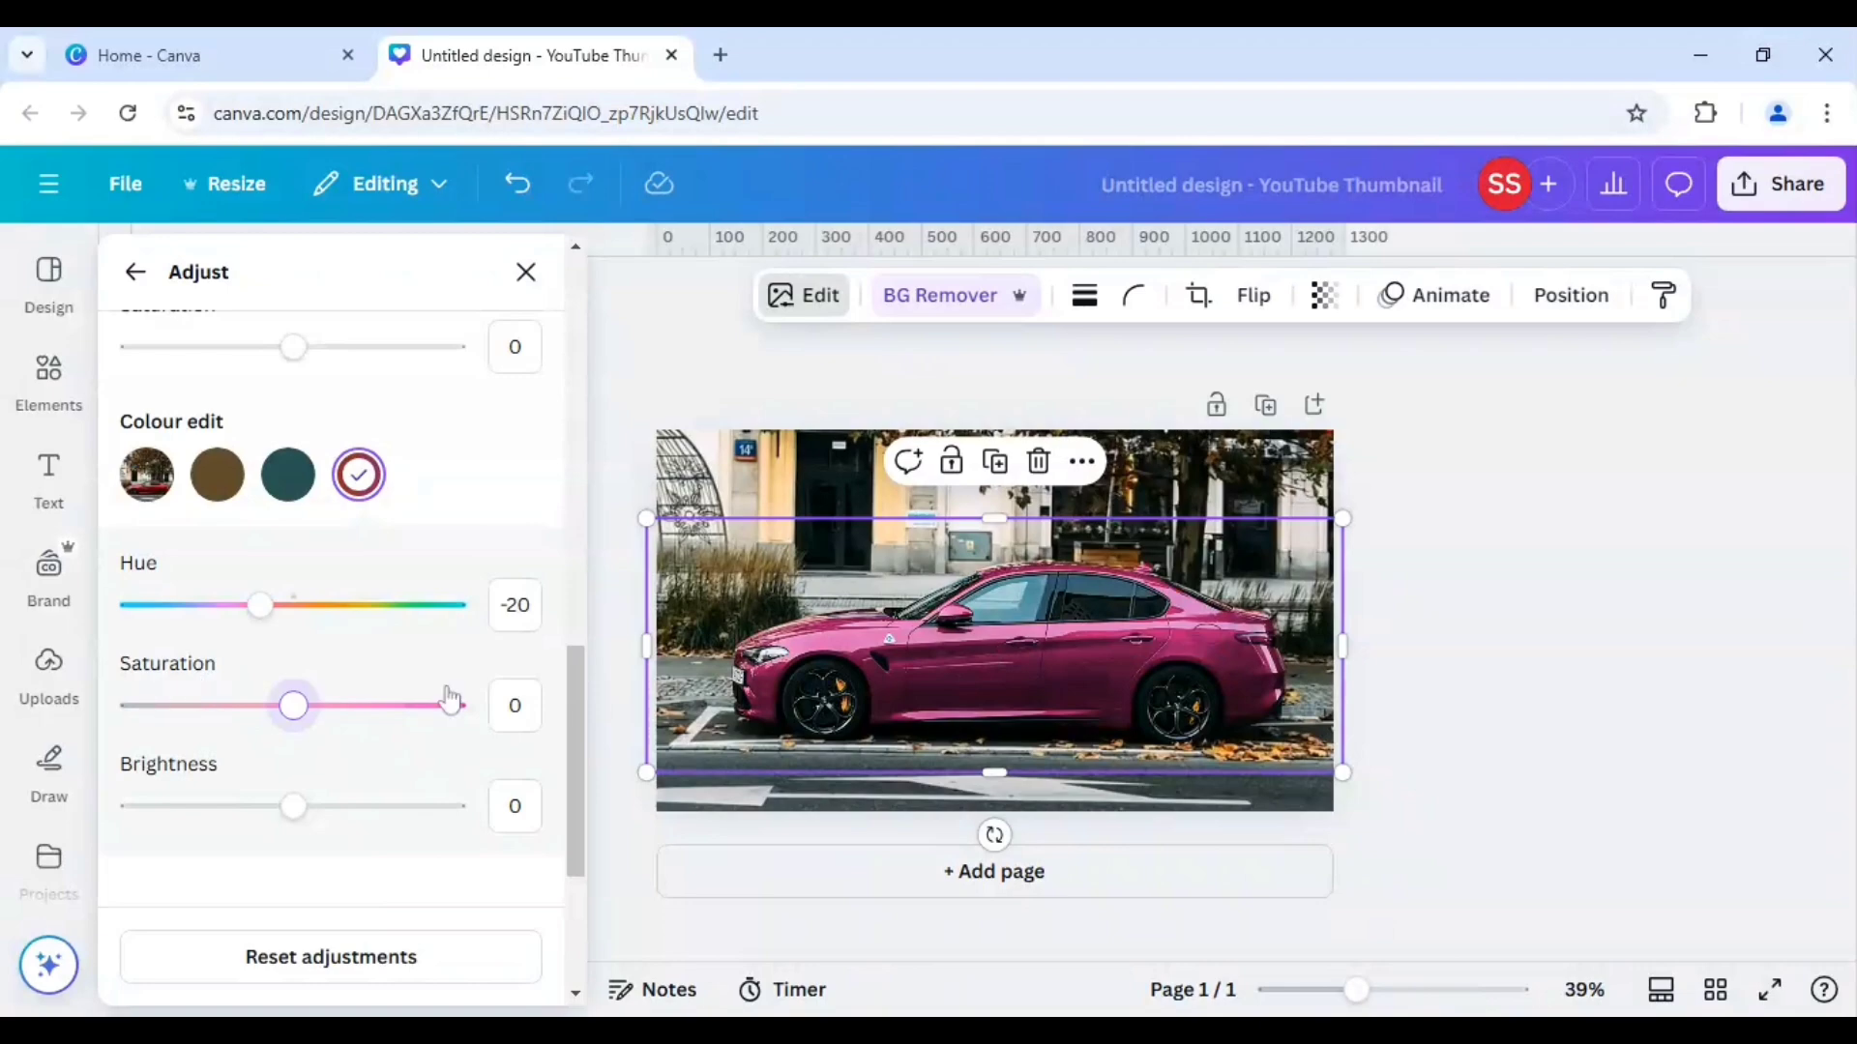
Set the red colour's saturation to 100 and its brightness to 20.
{"action": "left_click", "coordinate": [514, 705]}
{"action": "type", "text": "100"}
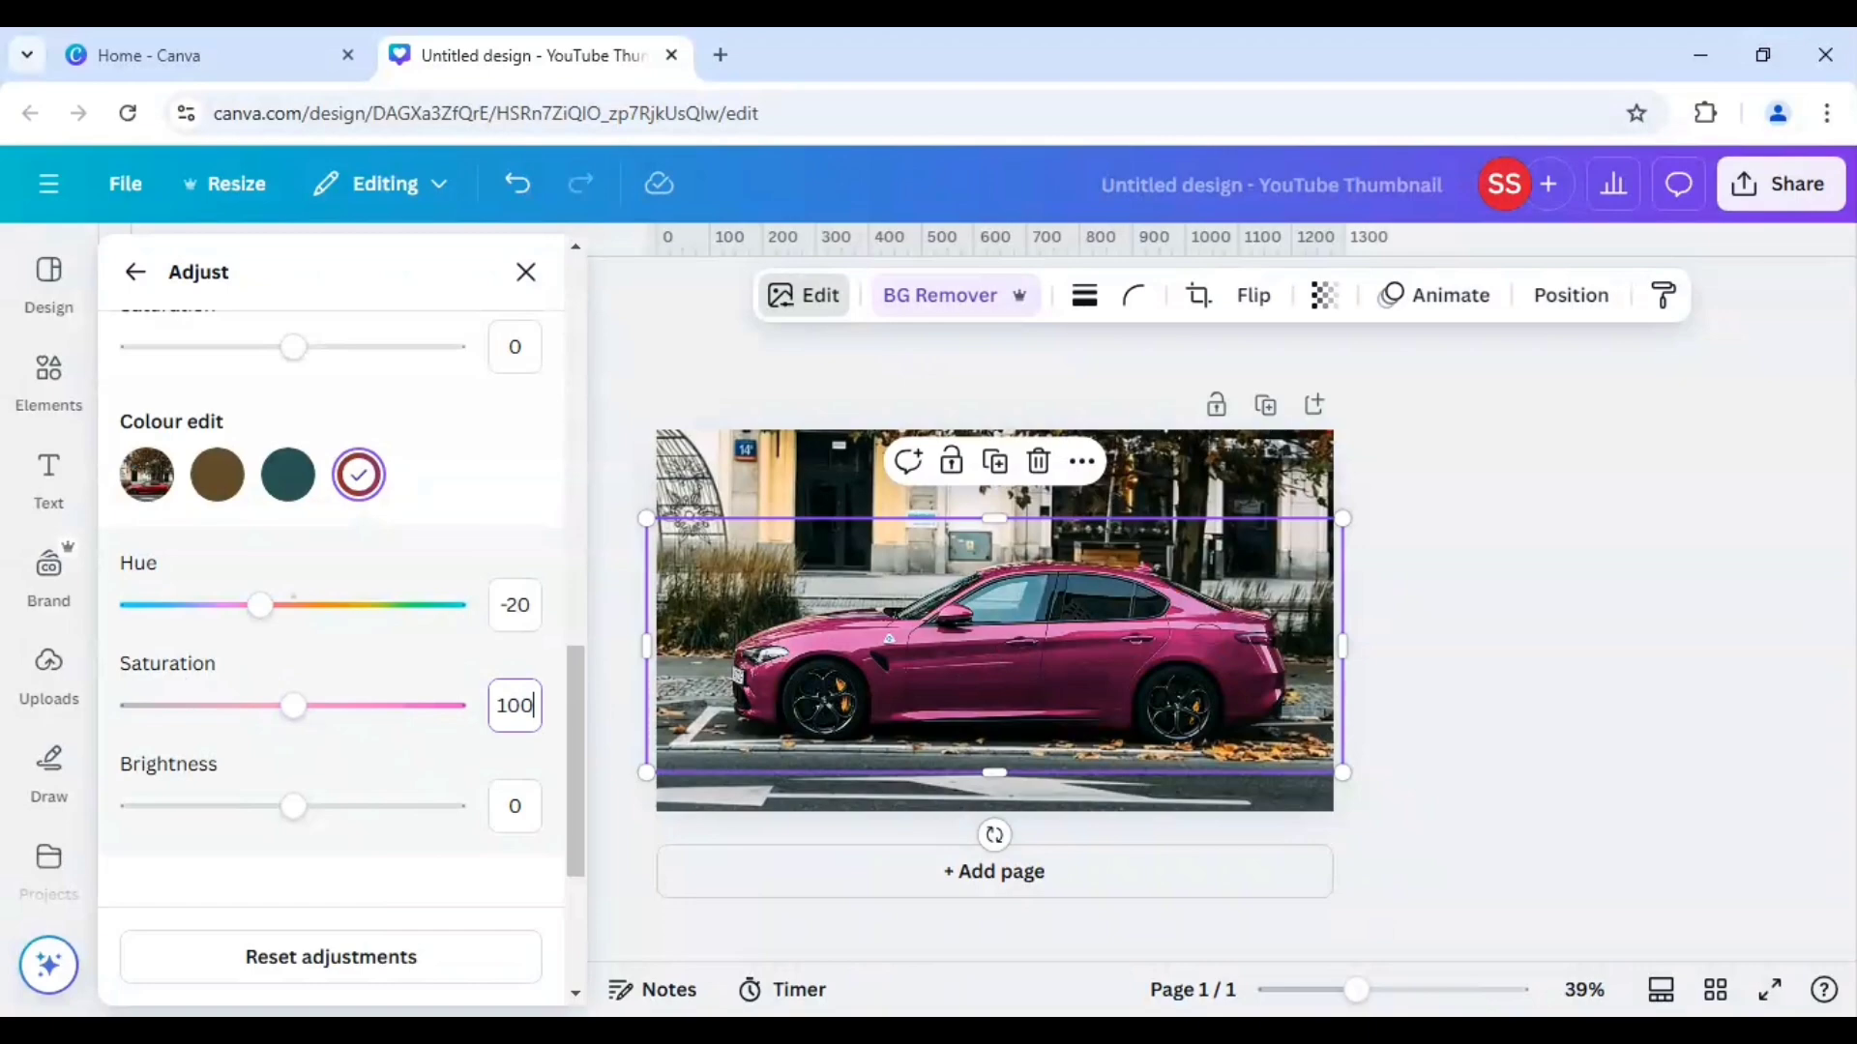
{"action": "key", "text": "Return"}
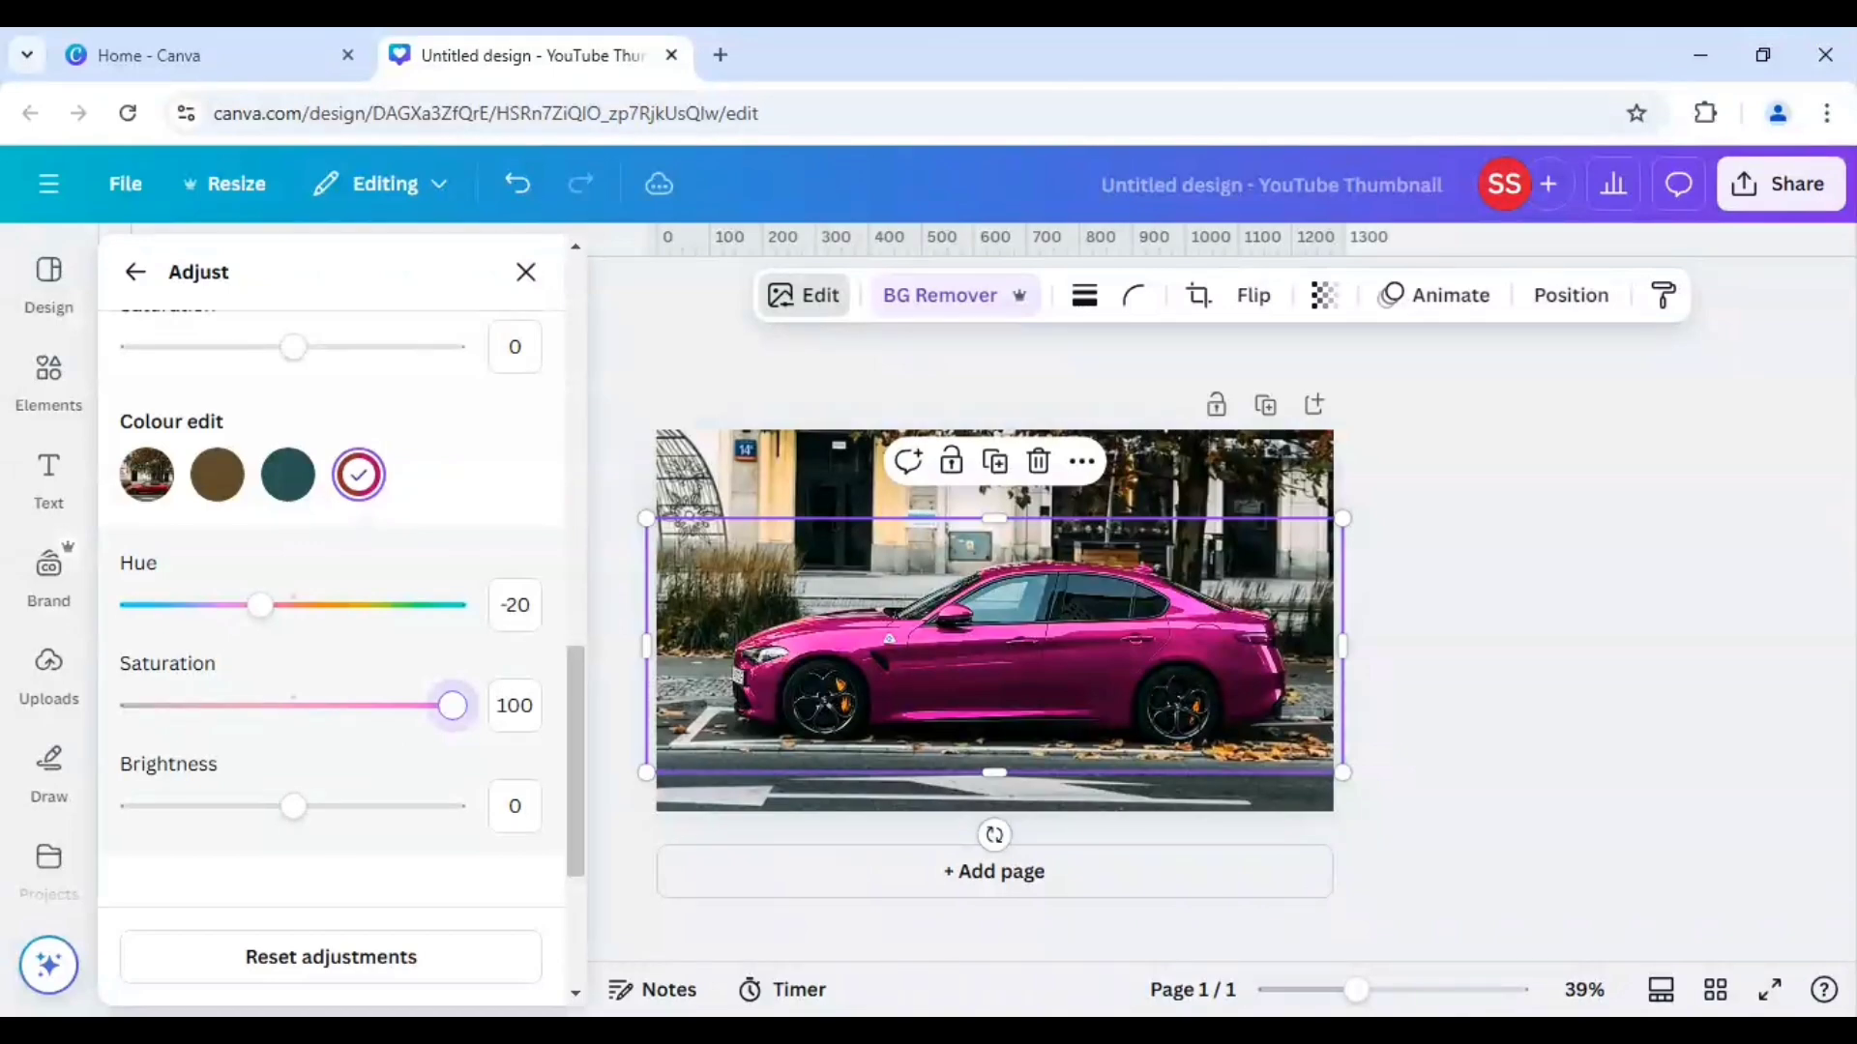
{"action": "left_click", "coordinate": [515, 806]}
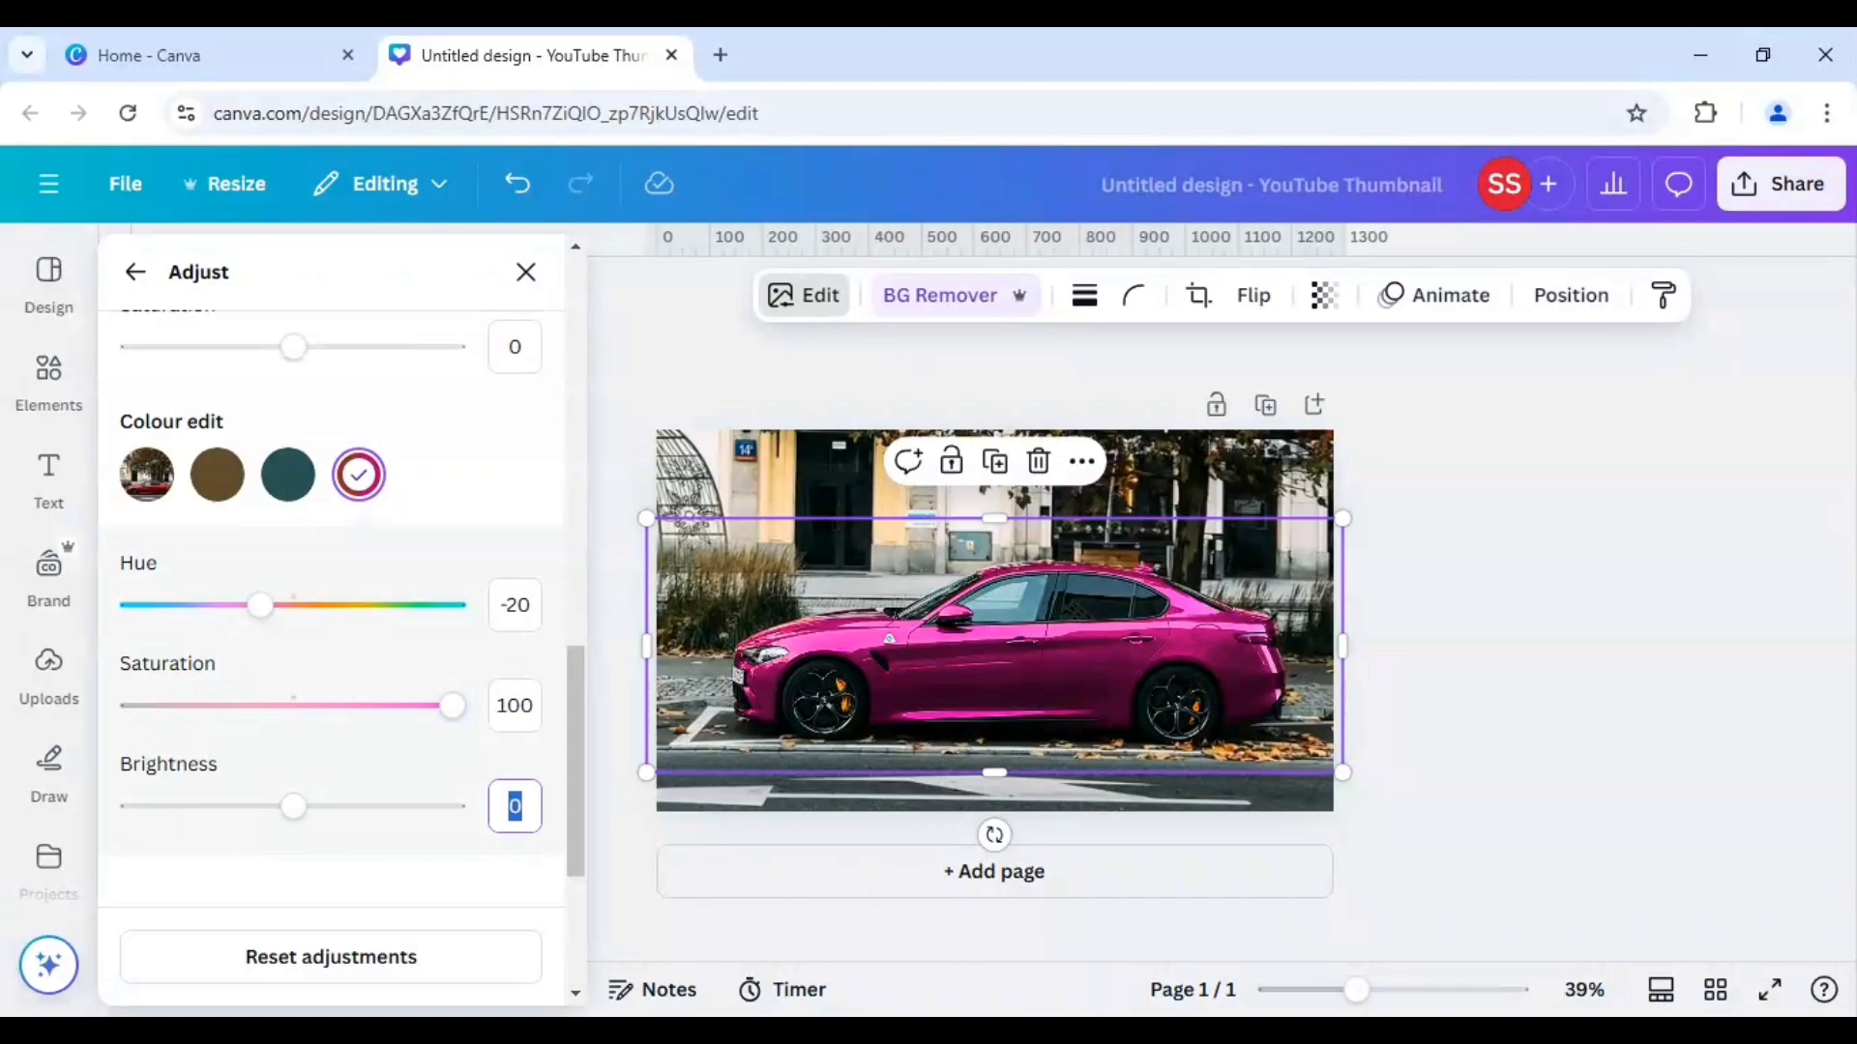
{"action": "type", "text": "20"}
{"action": "key", "text": "Return"}
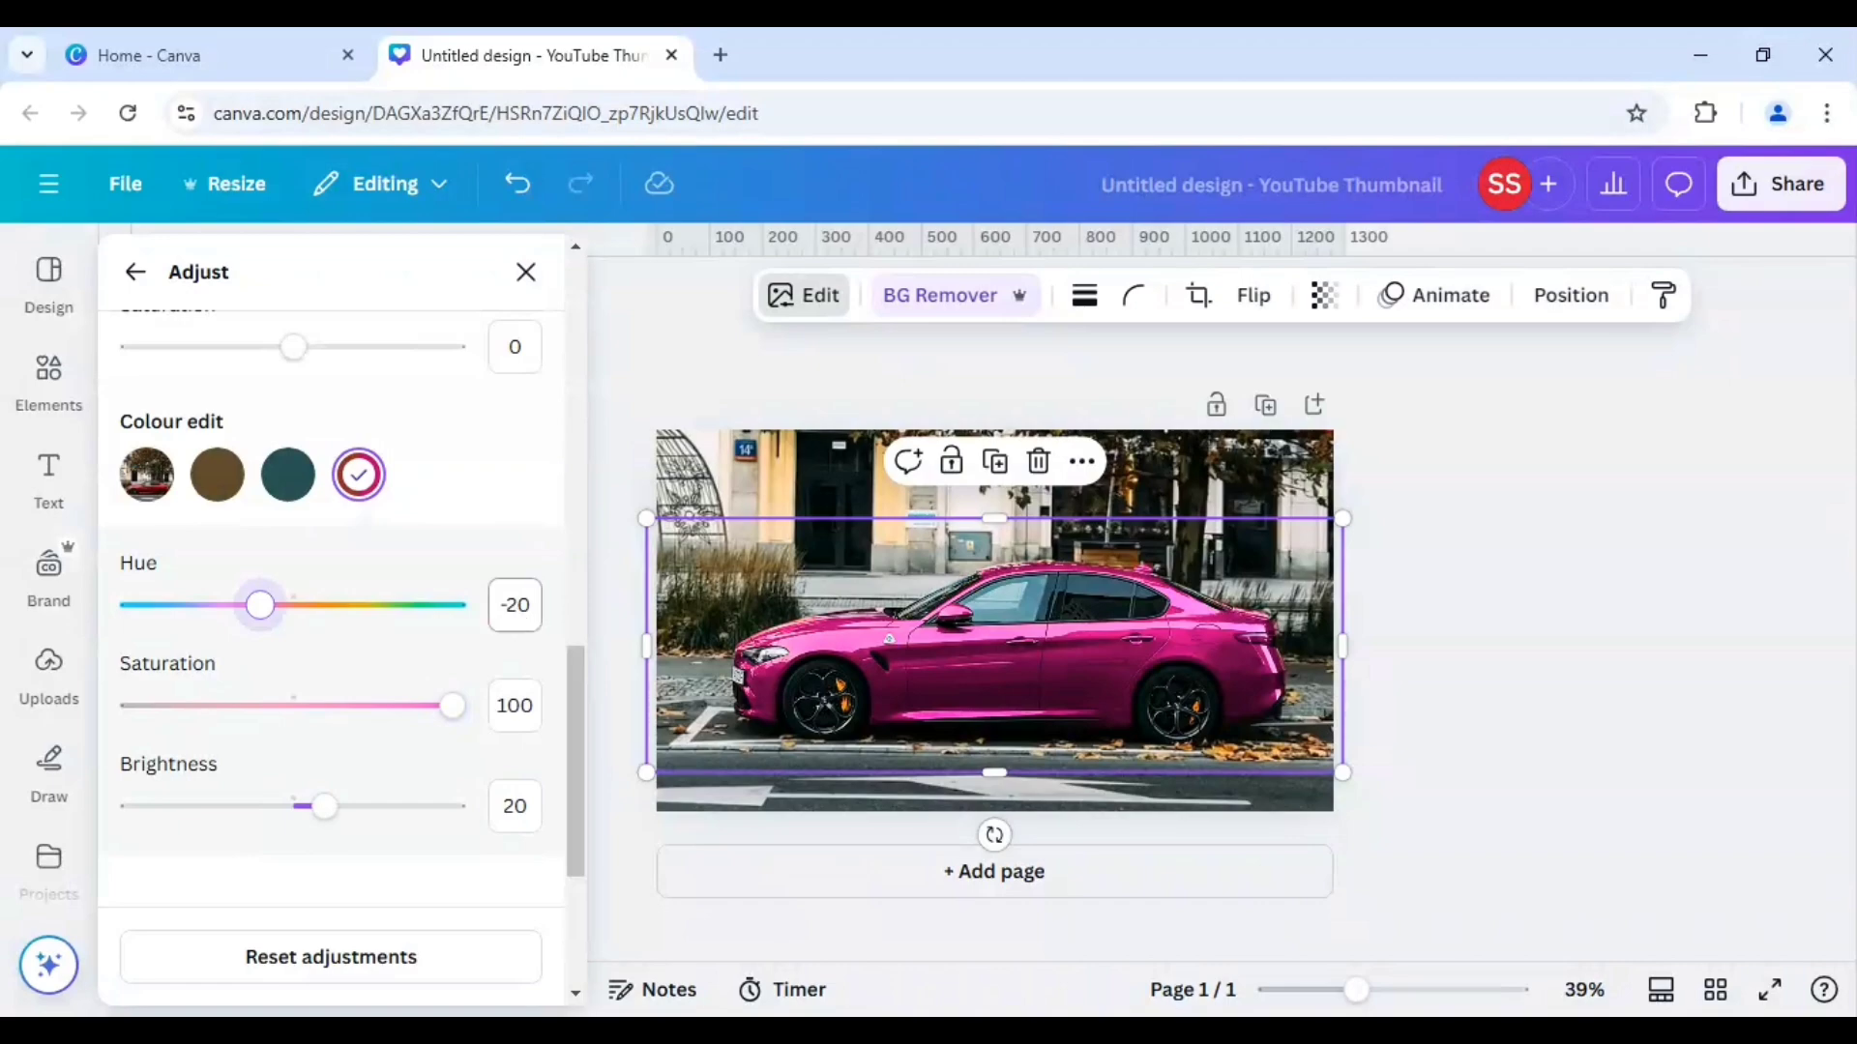
Try the red colour's hue at -40, -60 and -80 to preview purple and blue versions of the car.
{"action": "key", "text": "Tab"}
{"action": "type", "text": "-40"}
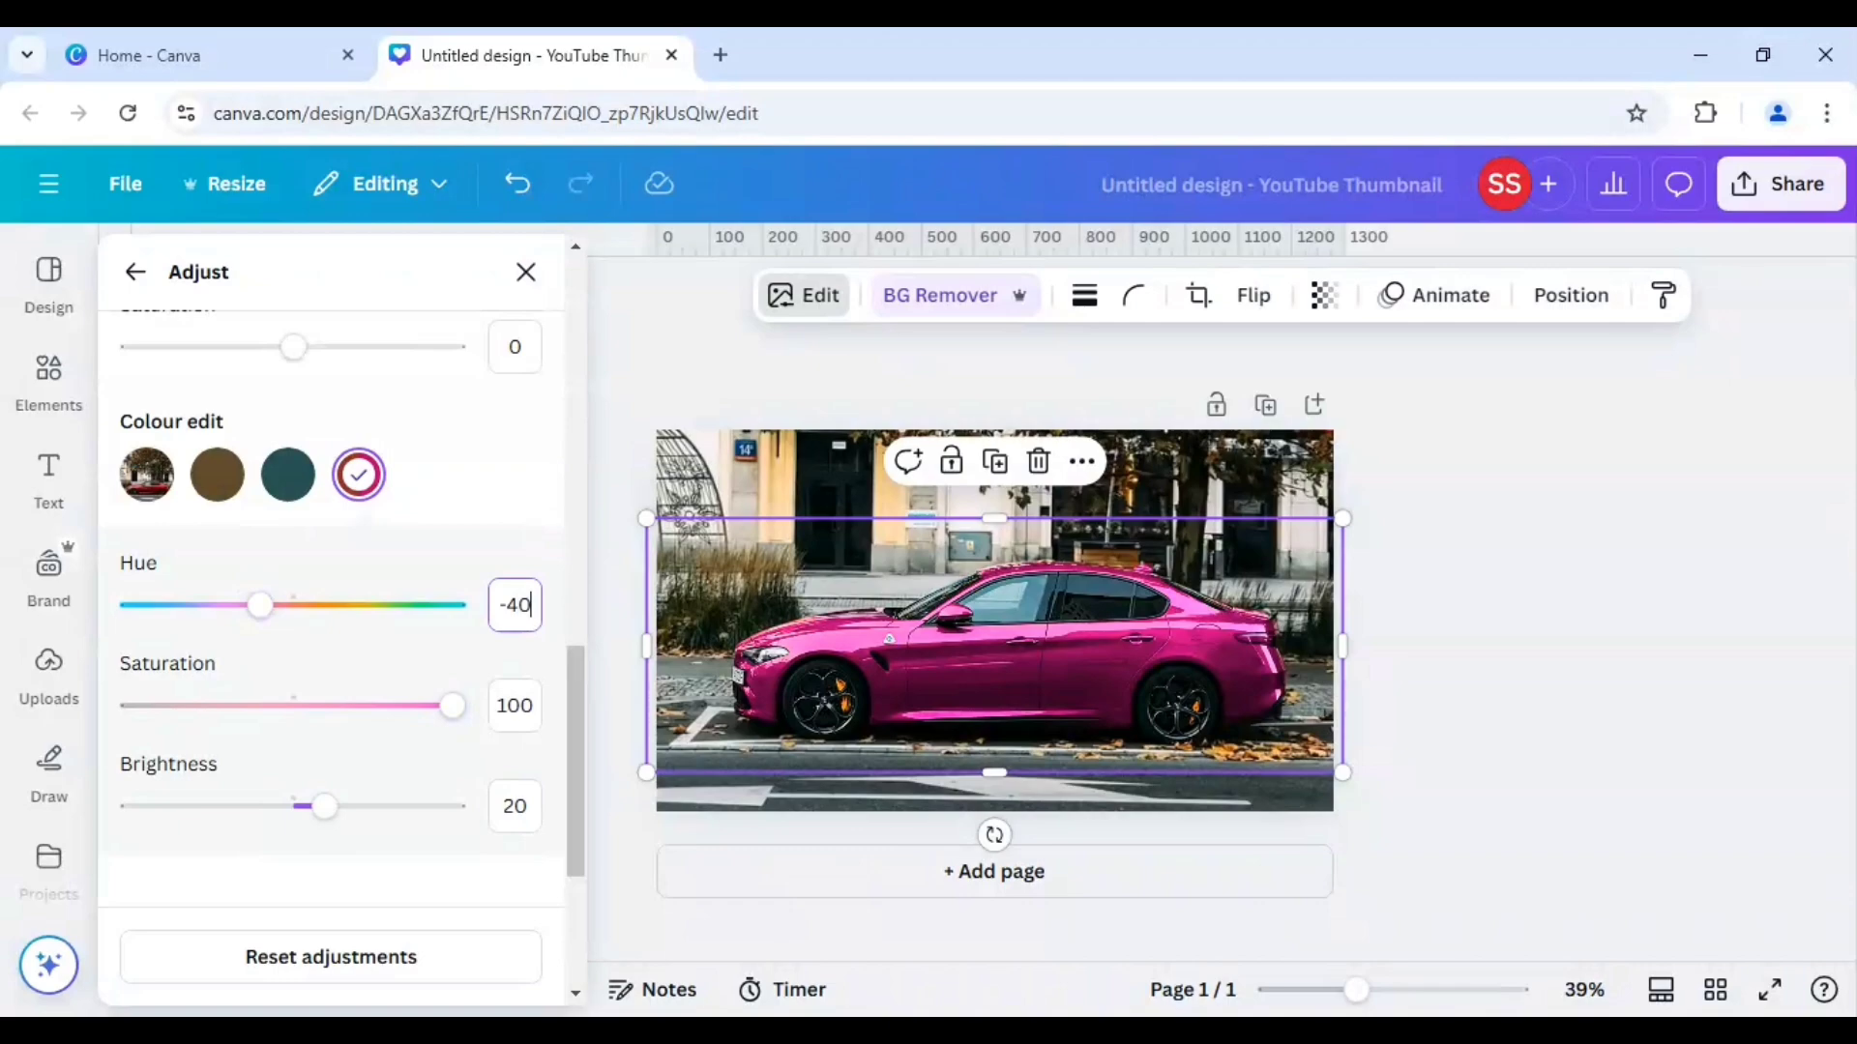
{"action": "key", "text": "Return"}
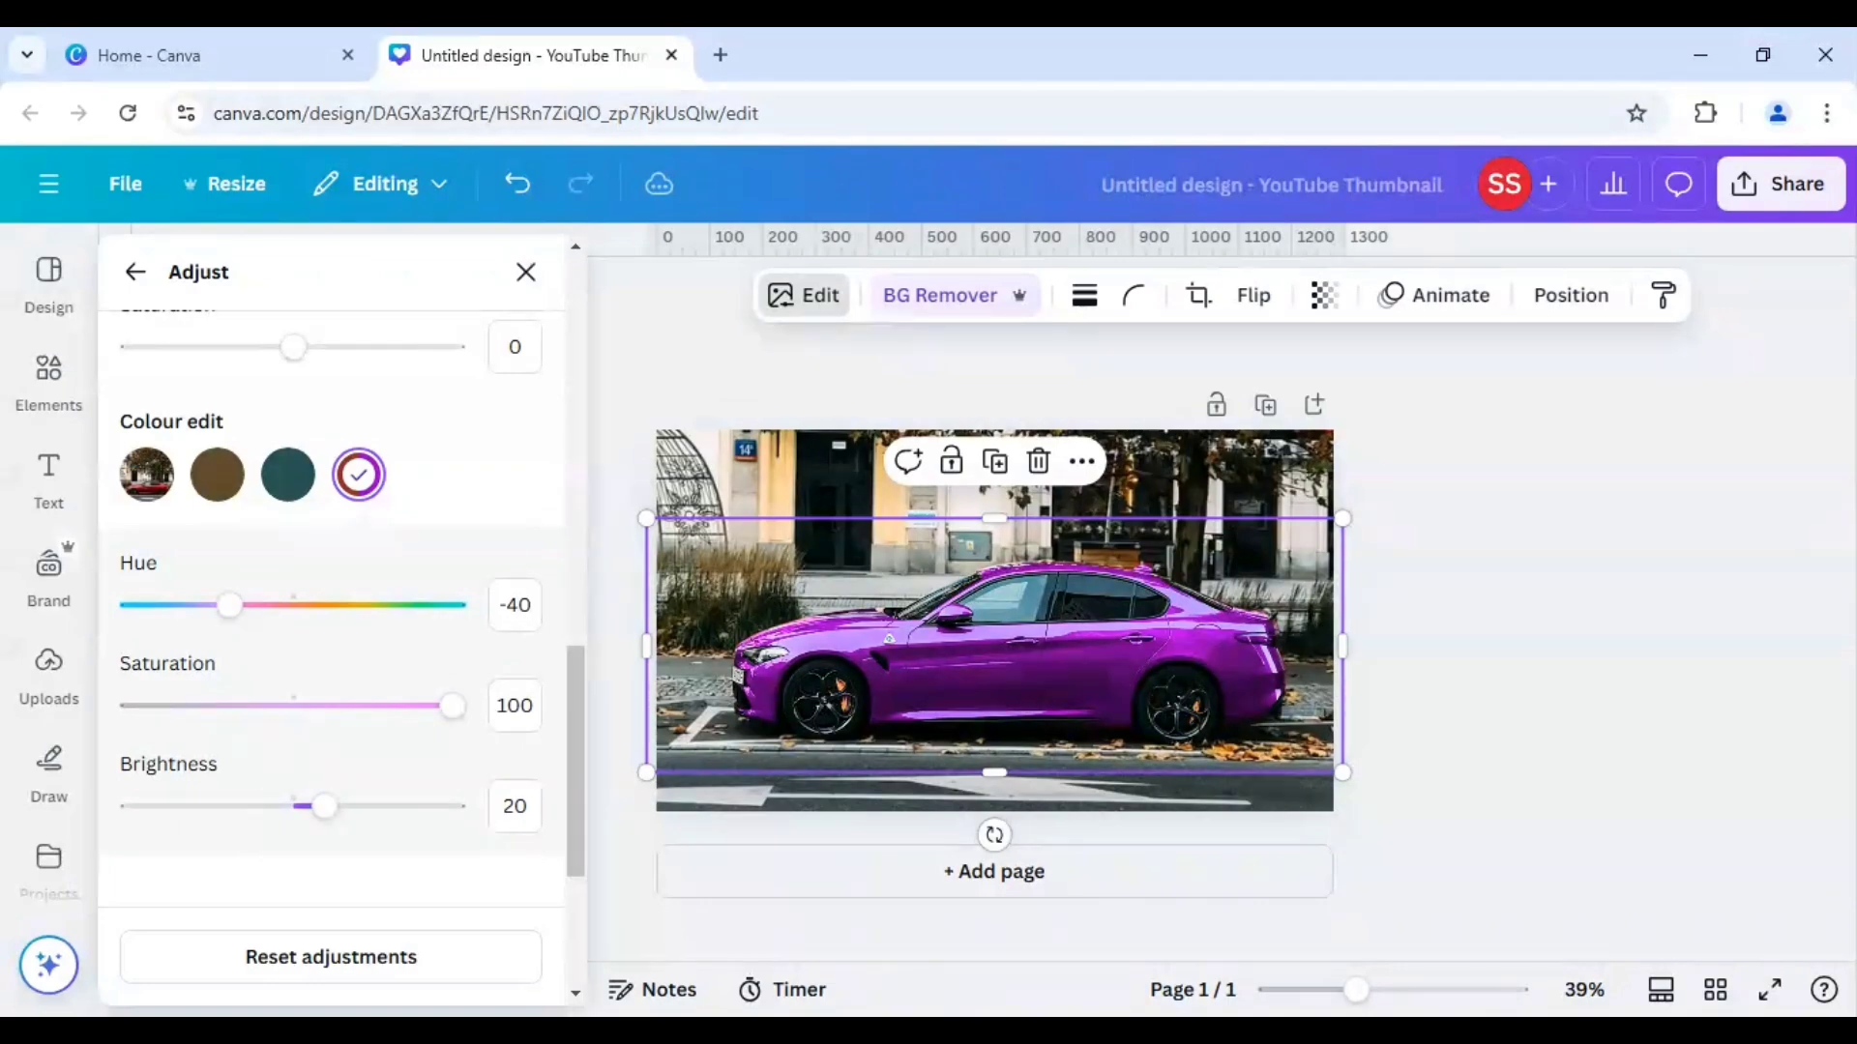
{"action": "left_click", "coordinate": [514, 606]}
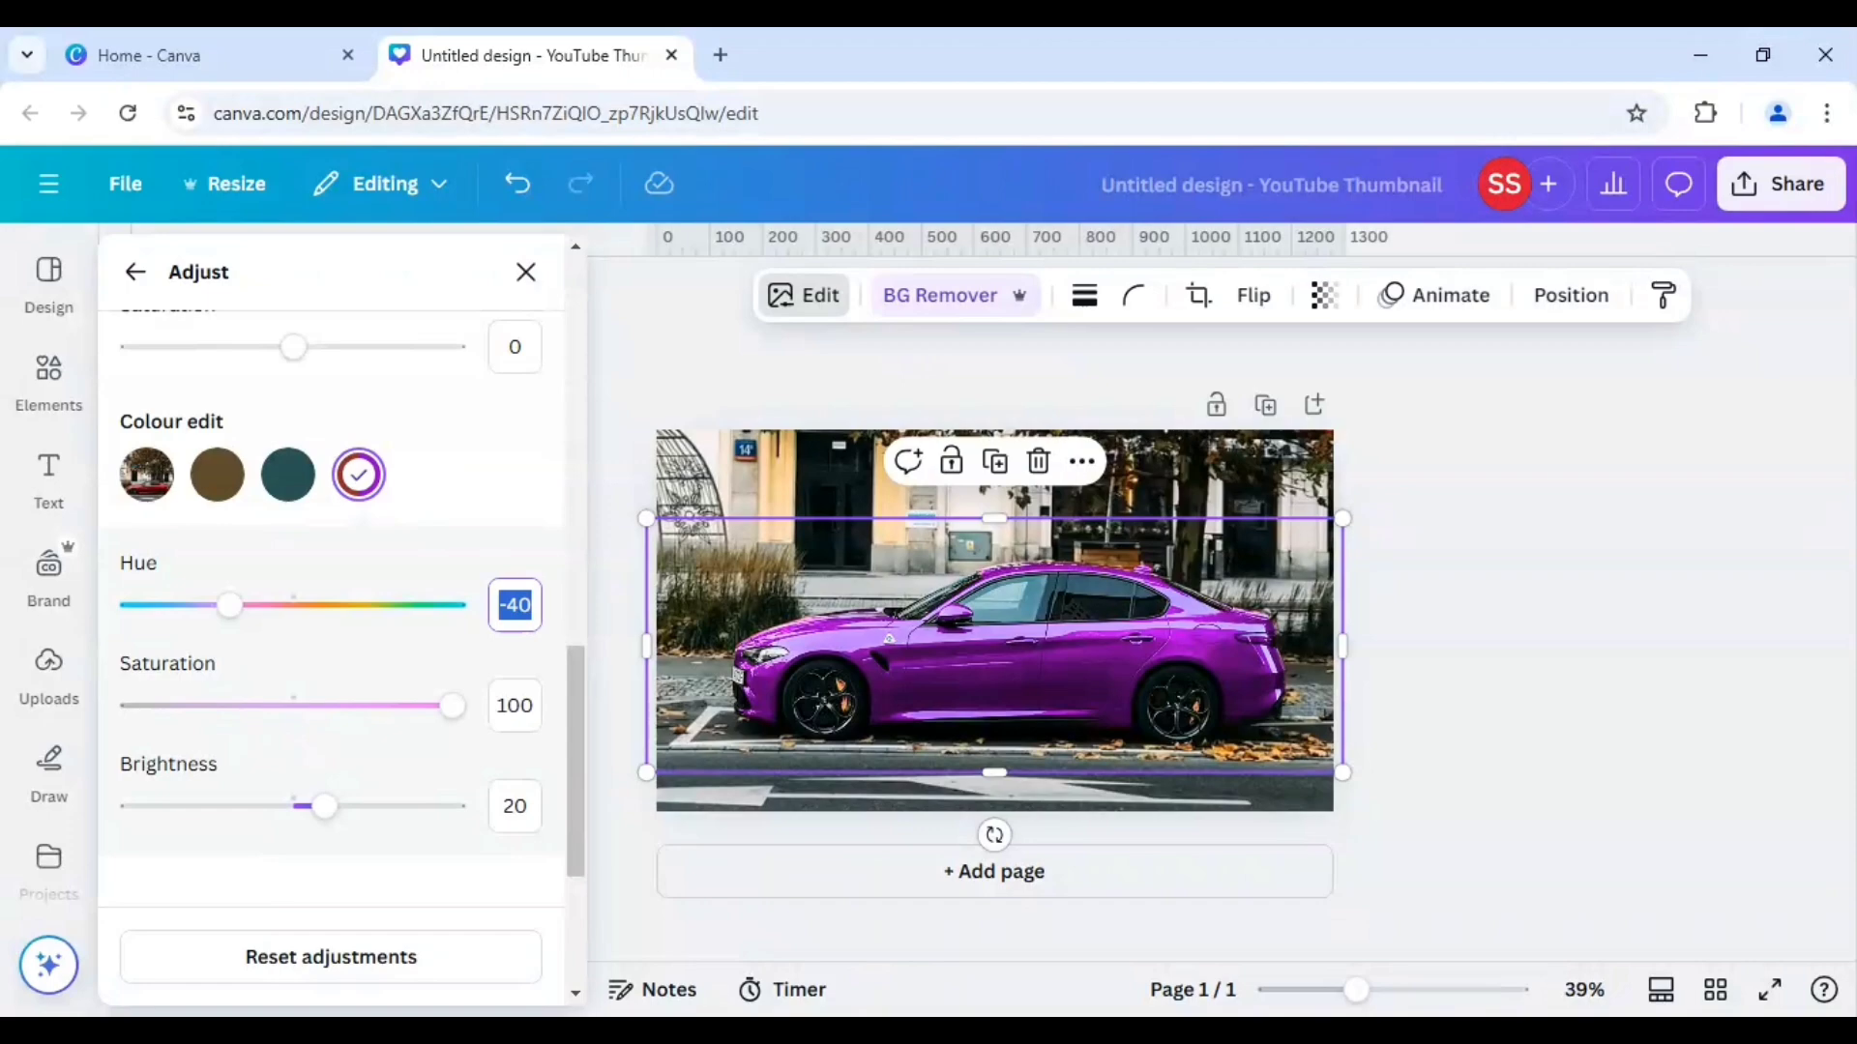
{"action": "type", "text": "-60"}
{"action": "key", "text": "Return"}
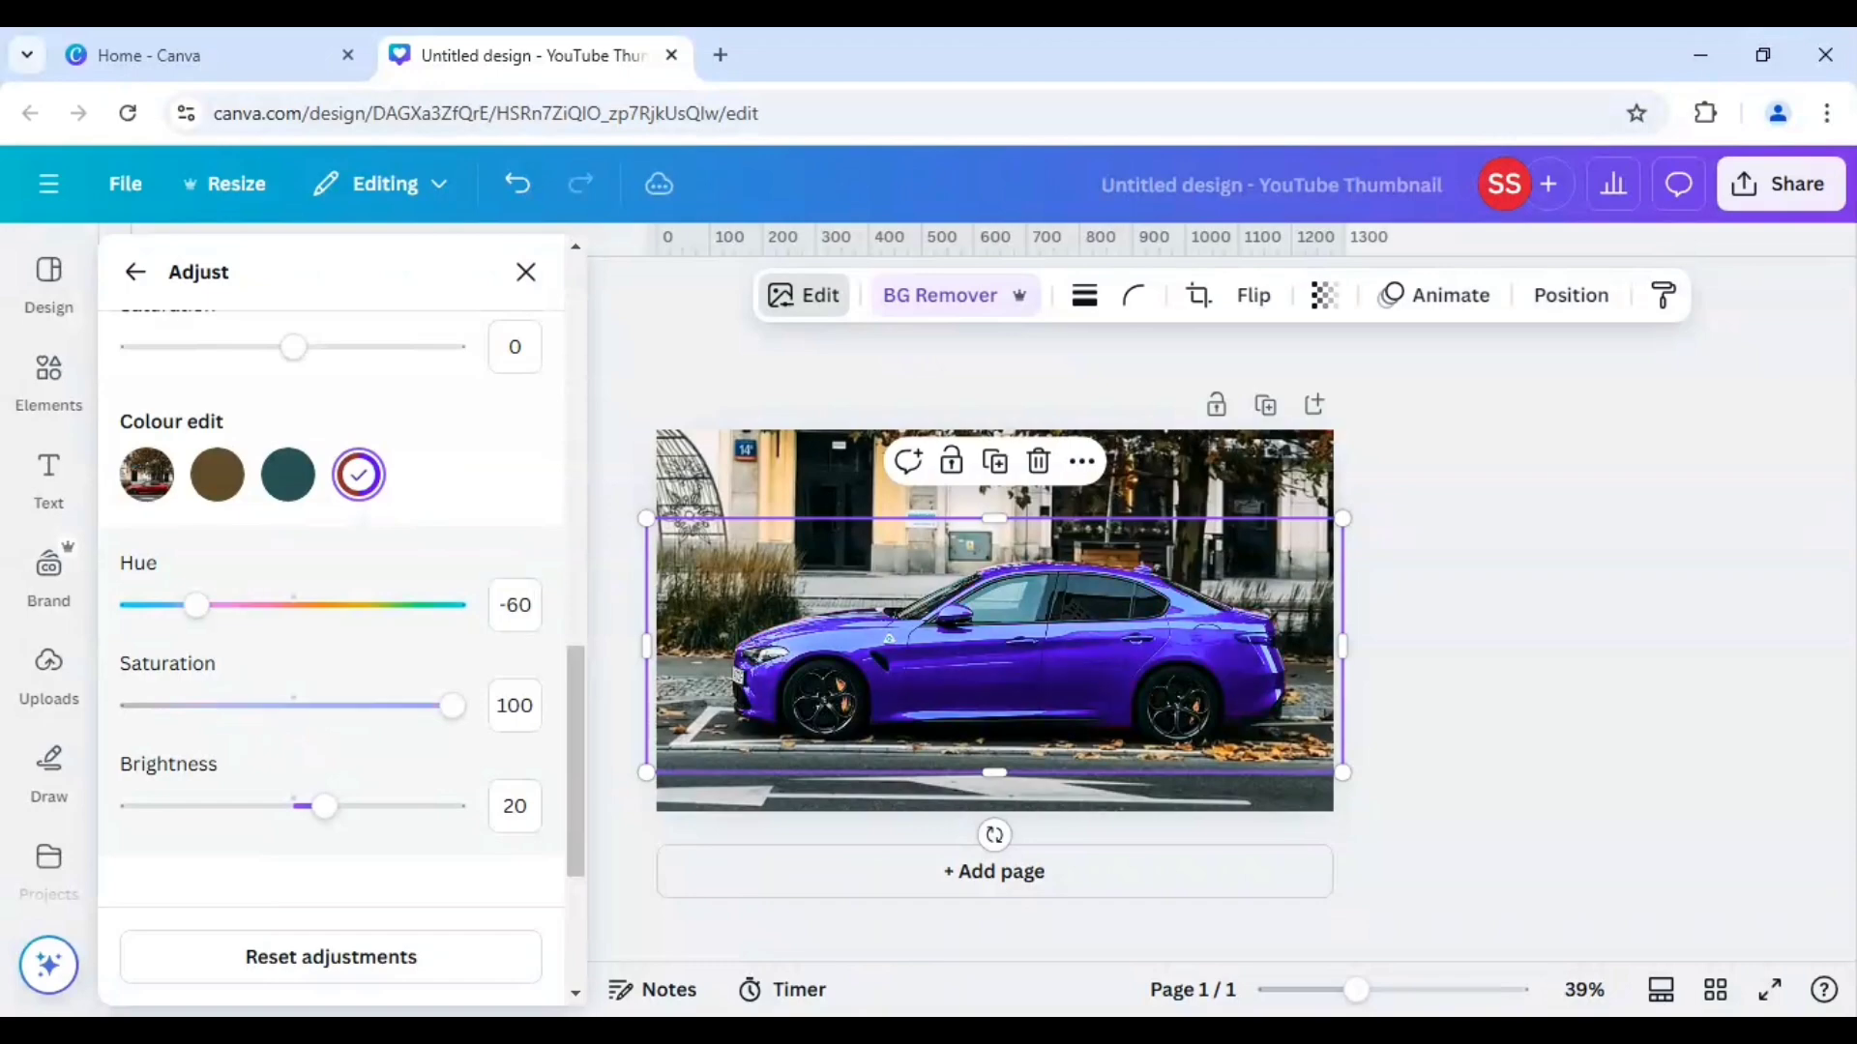
{"action": "left_click", "coordinate": [539, 618]}
{"action": "key", "text": "Return"}
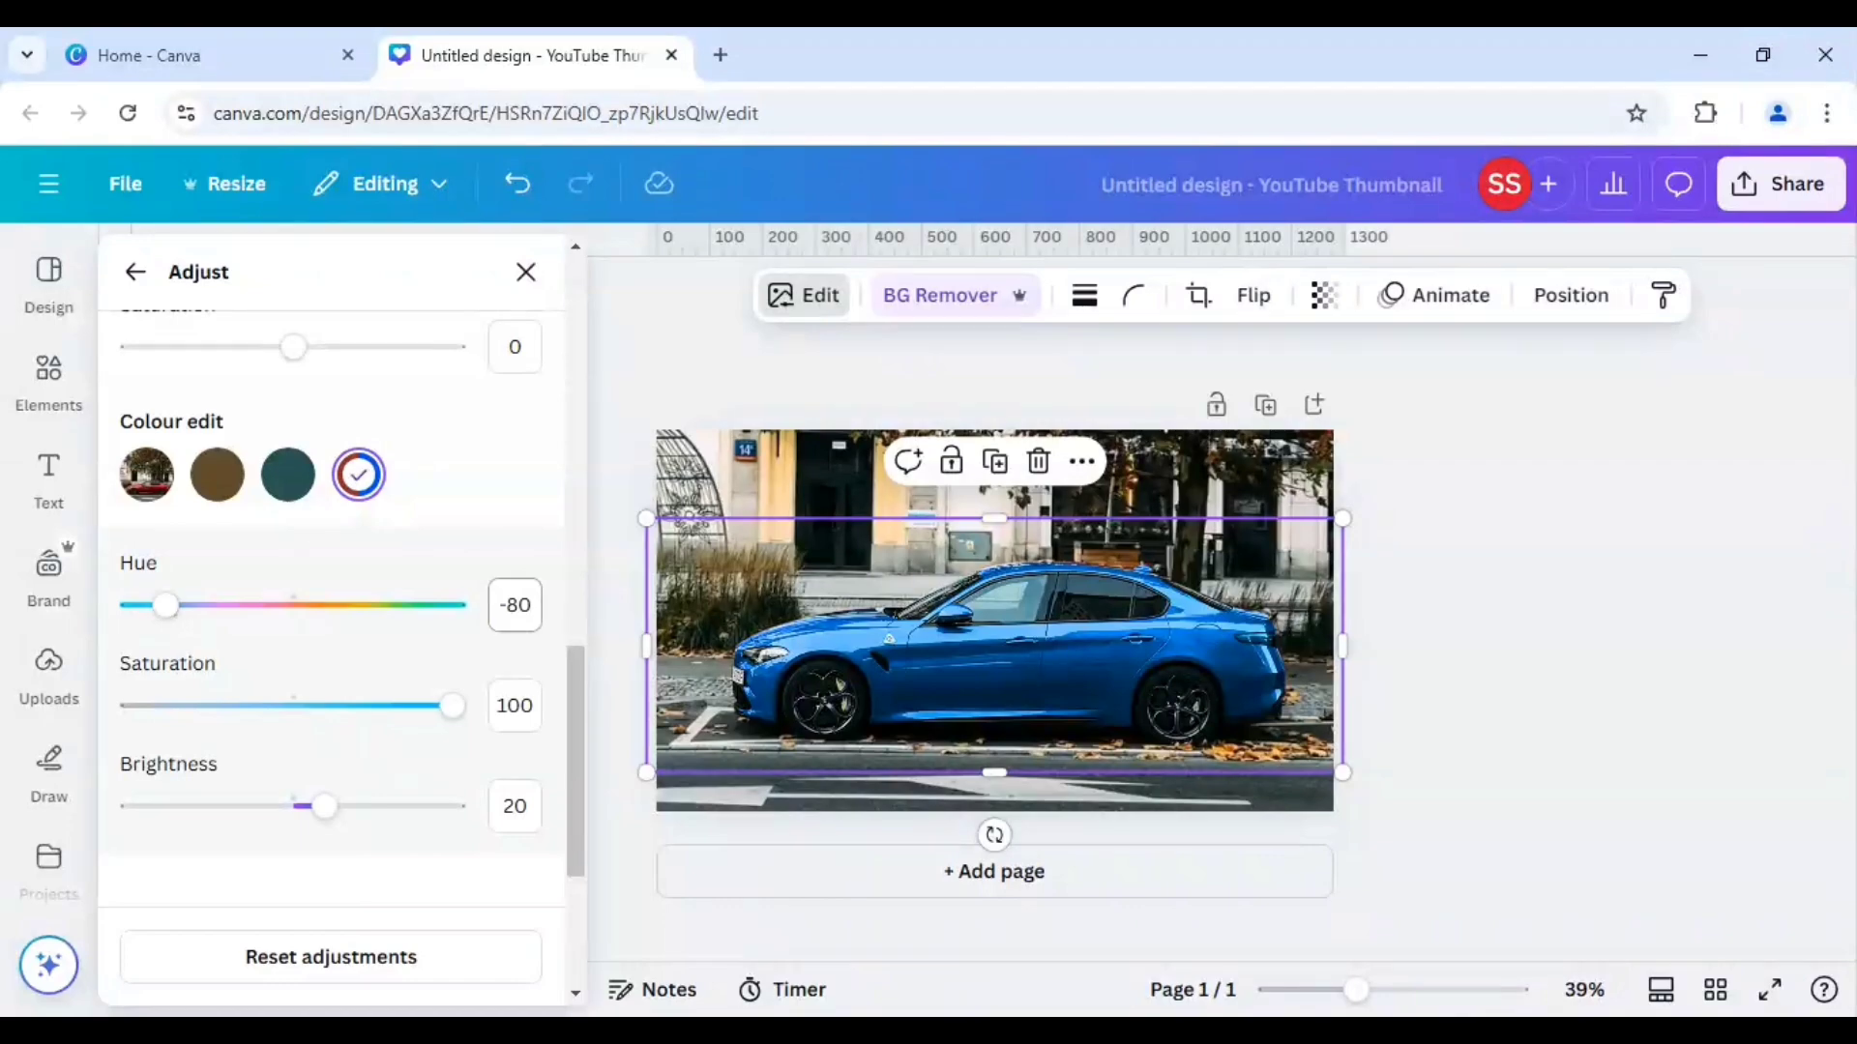
Try the red colour's hue at 20, 40 and 60 to preview orange, yellow and light green versions of the car.
{"action": "left_click", "coordinate": [530, 608]}
{"action": "type", "text": "20"}
{"action": "key", "text": "Return"}
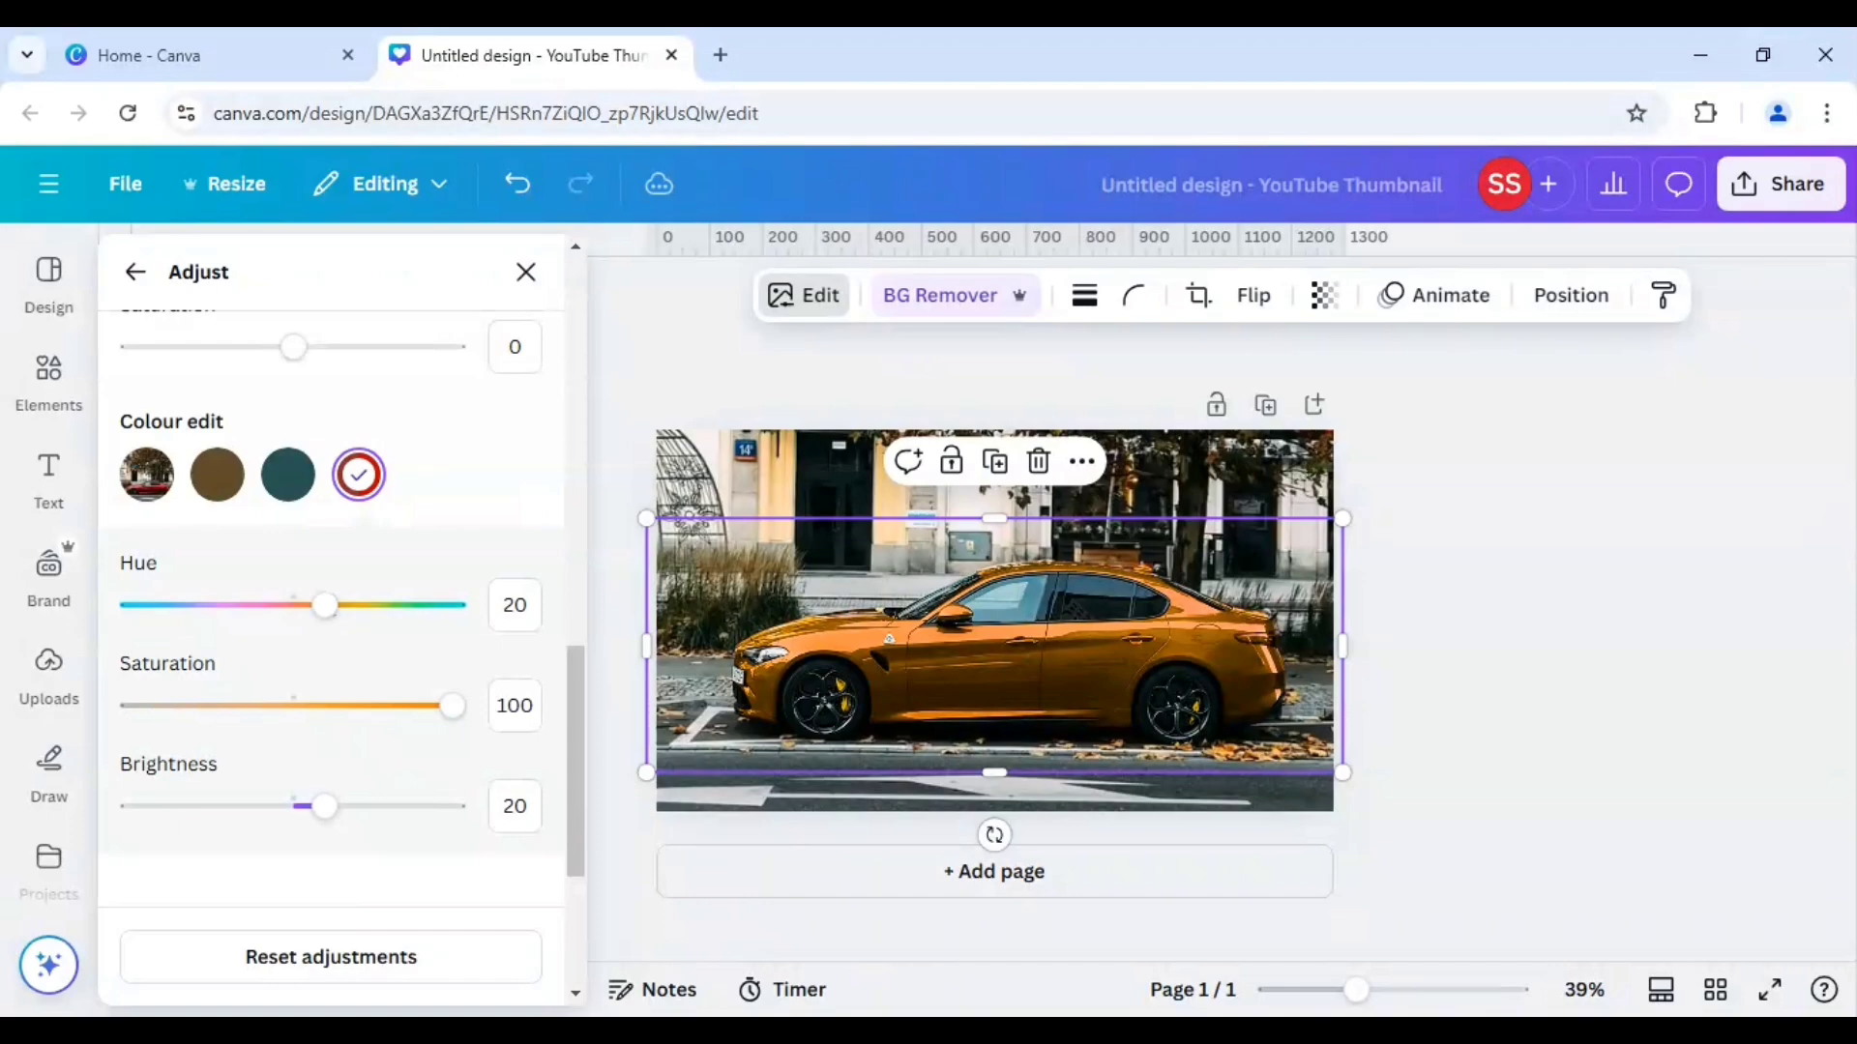
{"action": "double_click", "coordinate": [522, 607]}
{"action": "type", "text": "40"}
{"action": "key", "text": "Return"}
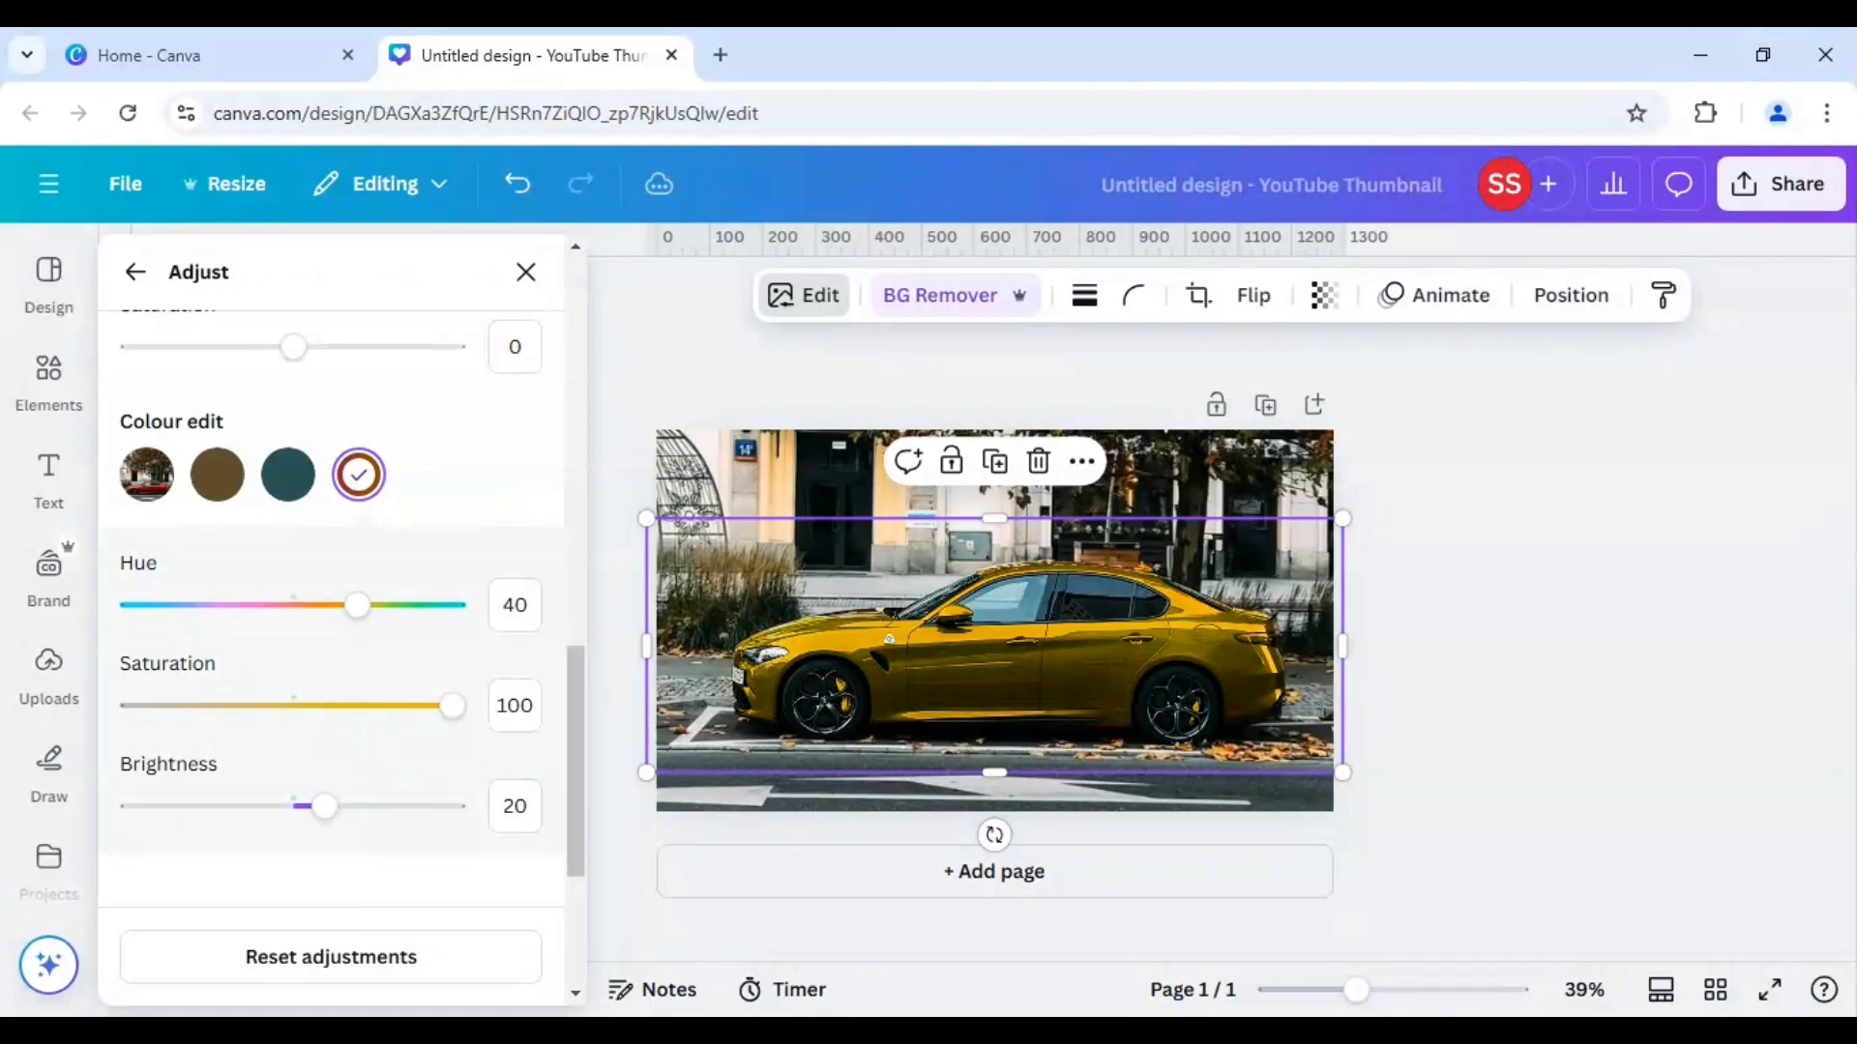
{"action": "left_click", "coordinate": [515, 605]}
{"action": "double_click", "coordinate": [514, 605]}
{"action": "type", "text": "60"}
{"action": "key", "text": "Return"}
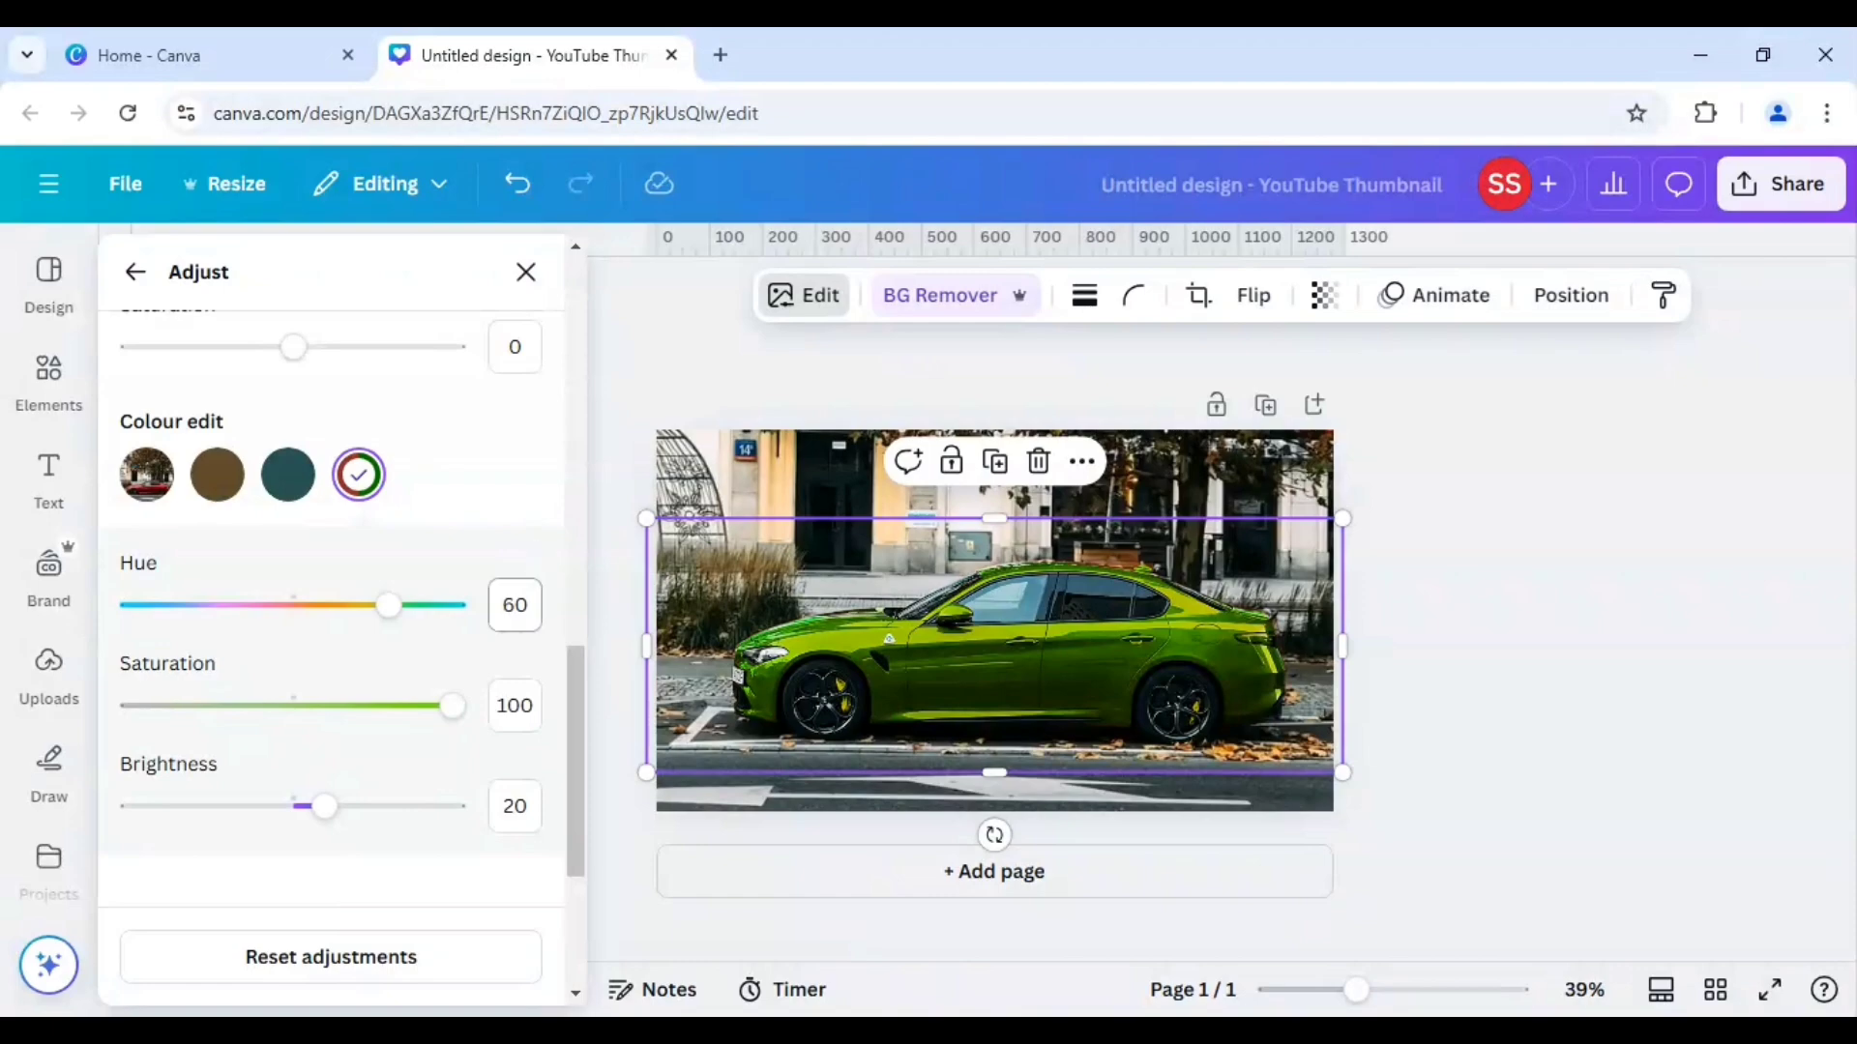
Set the red colour's hue to 80 and its brightness to -40 for a dark green car.
{"action": "left_click", "coordinate": [528, 605]}
{"action": "type", "text": "80"}
{"action": "key", "text": "Return"}
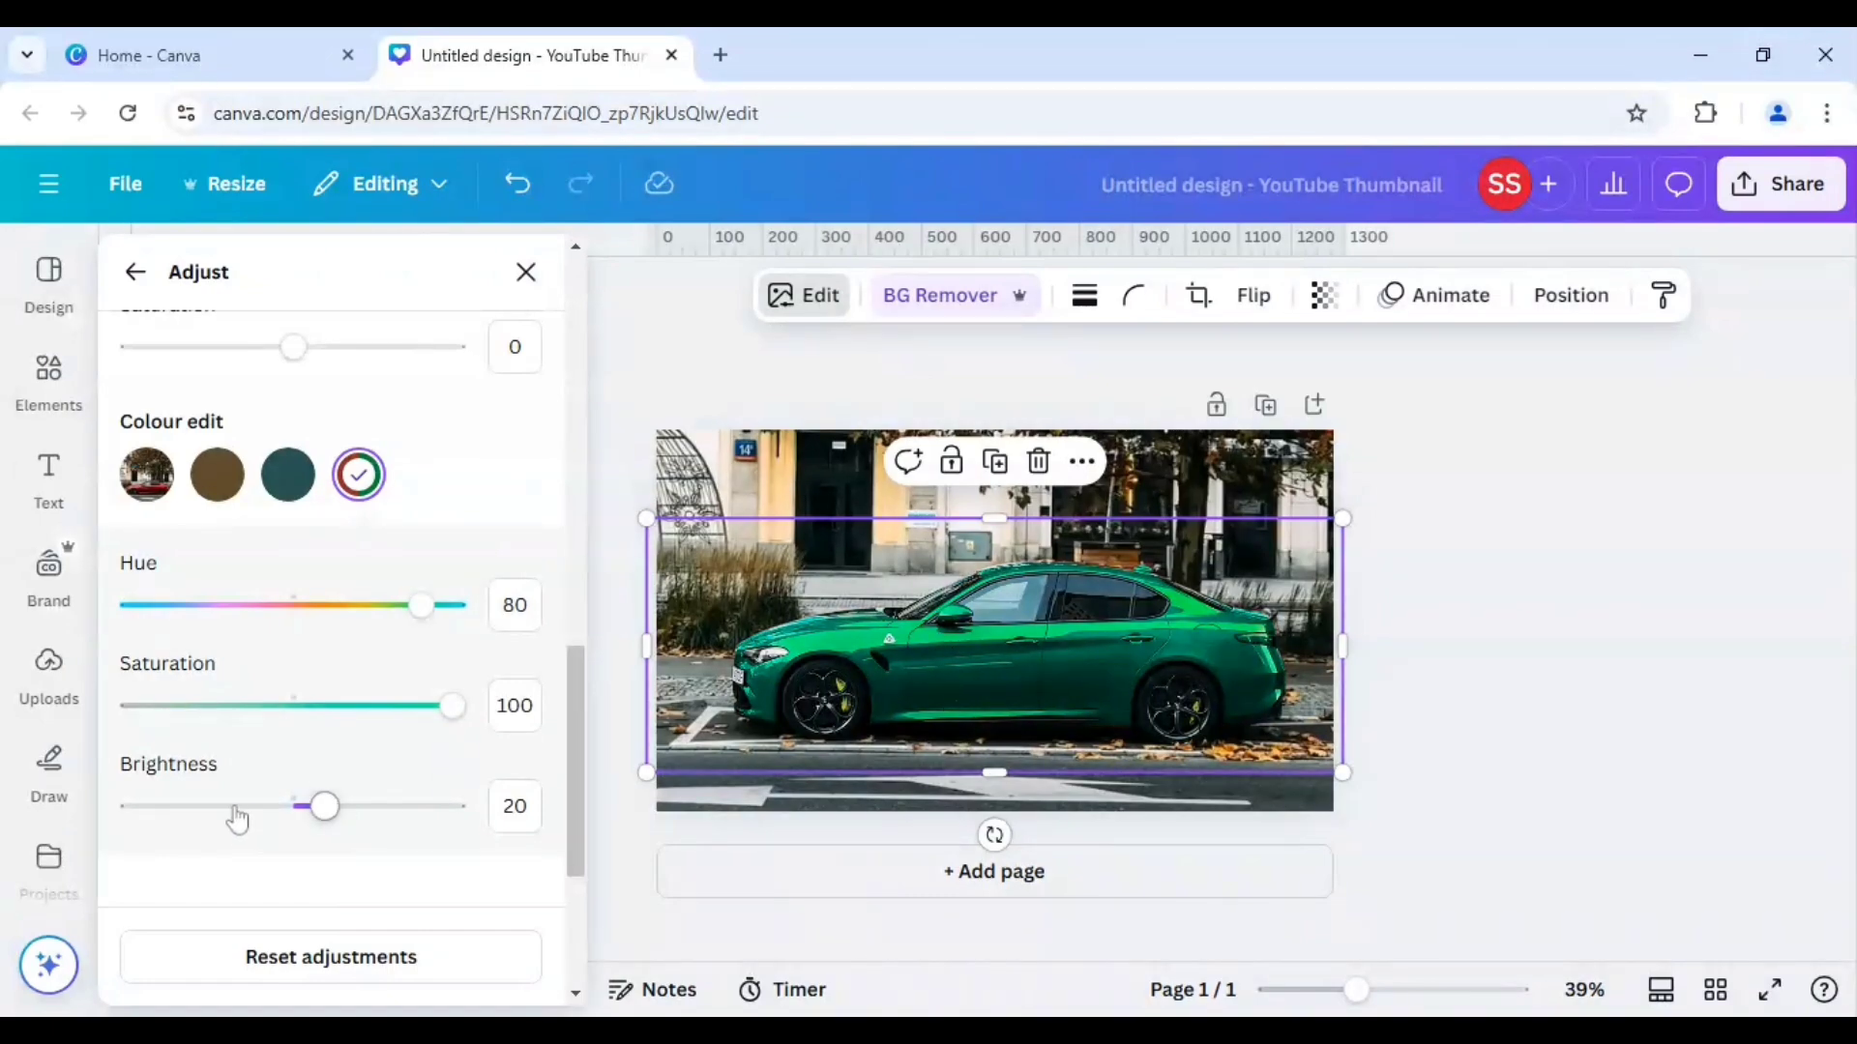
{"action": "left_click", "coordinate": [515, 805]}
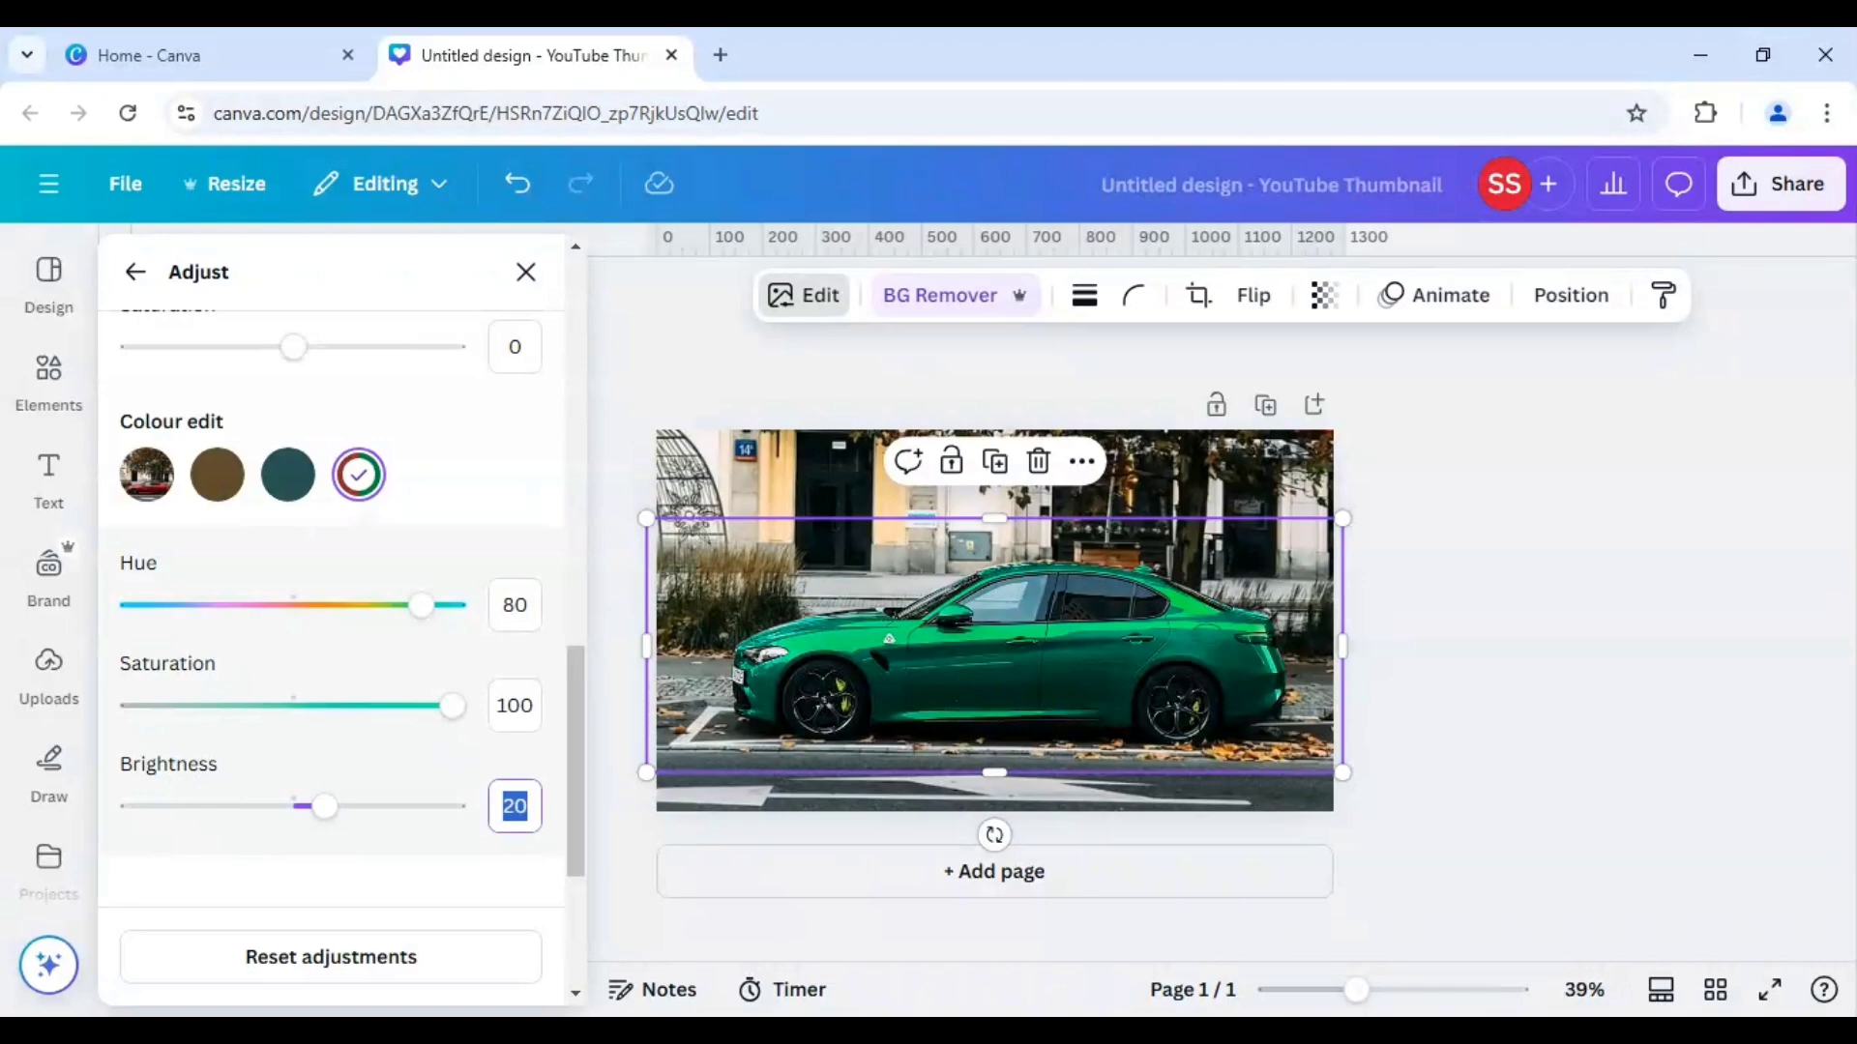
{"action": "type", "text": "-40"}
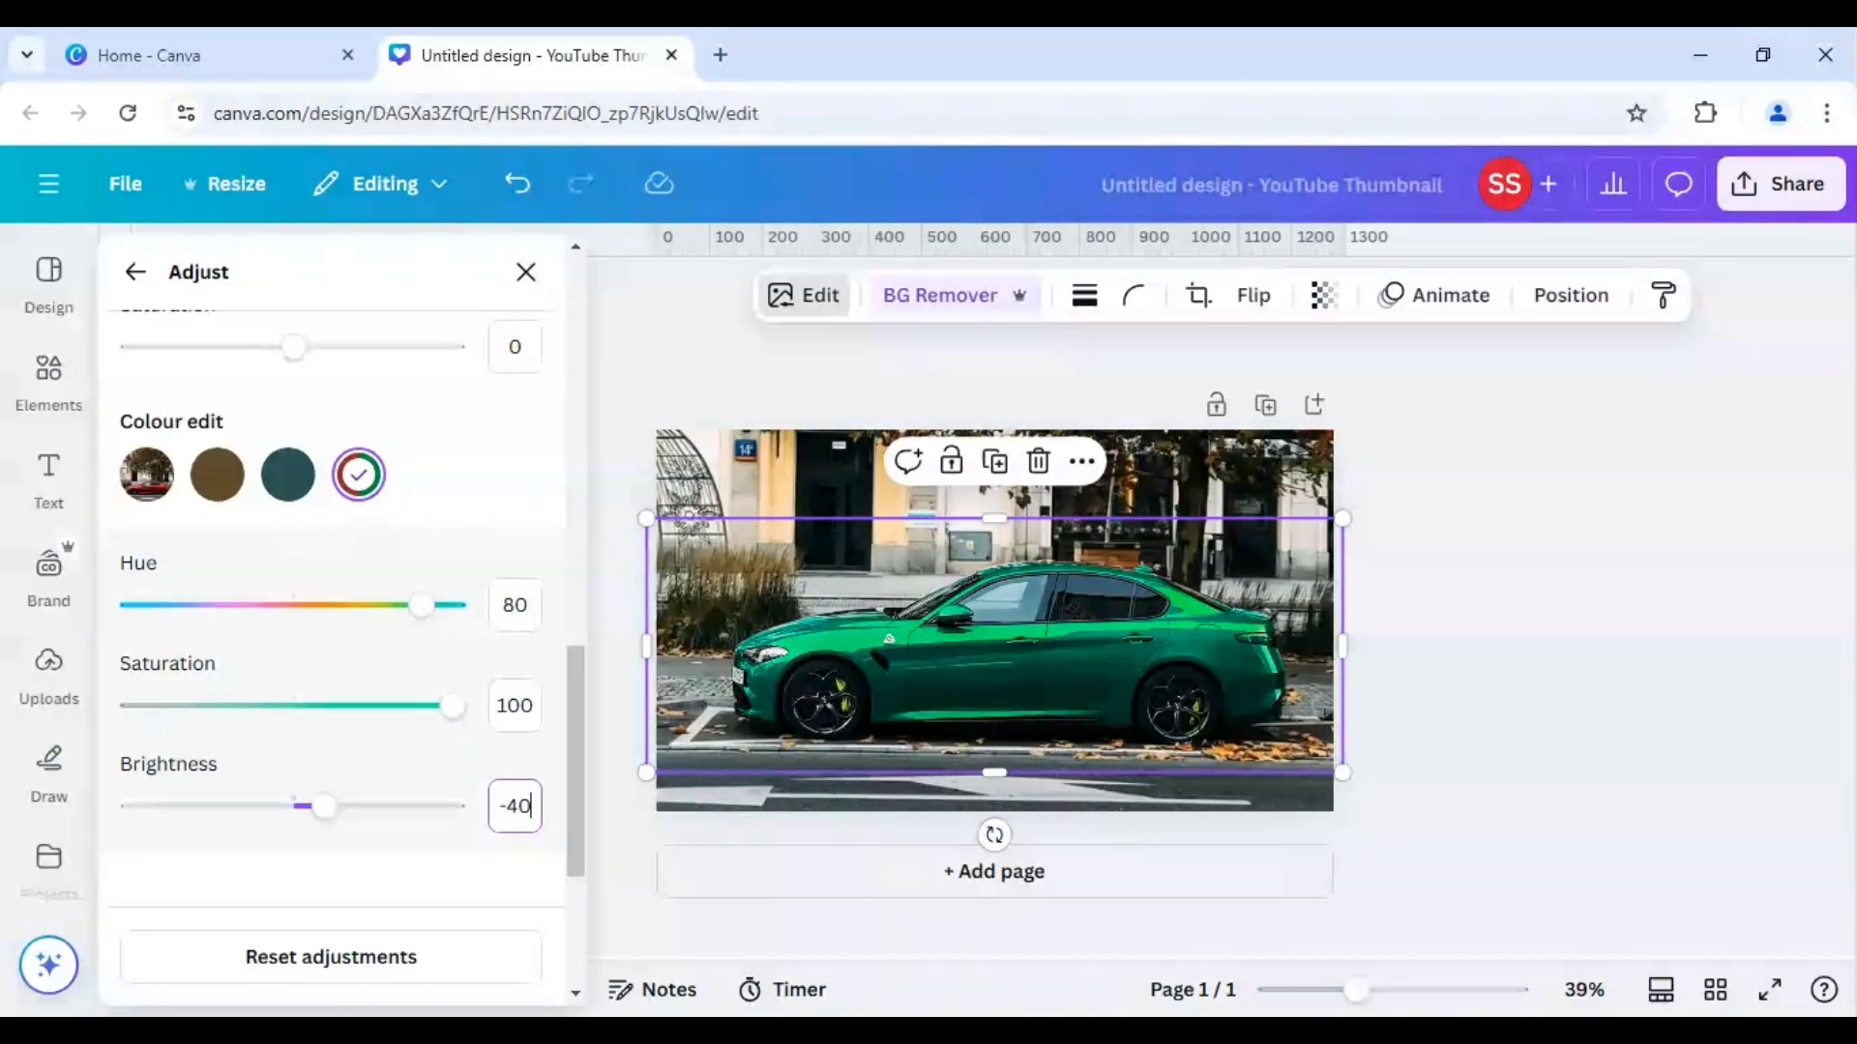
{"action": "key", "text": "Return"}
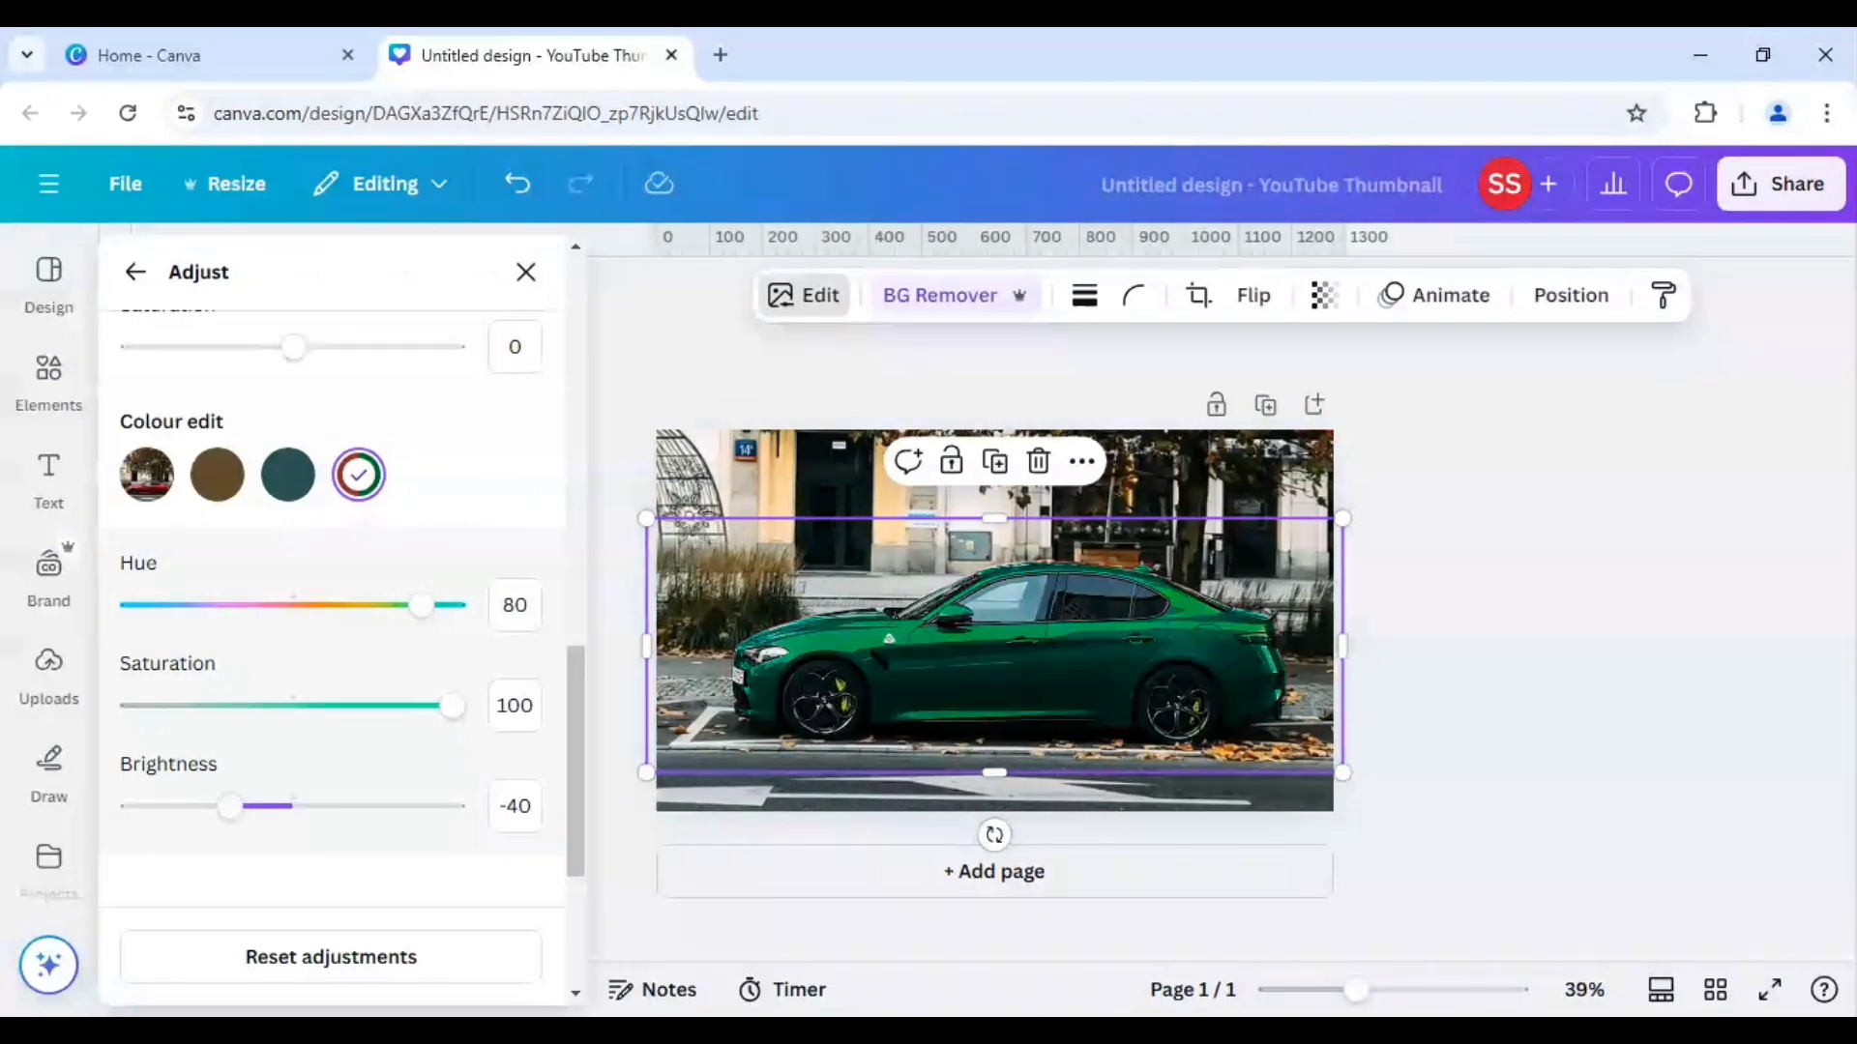